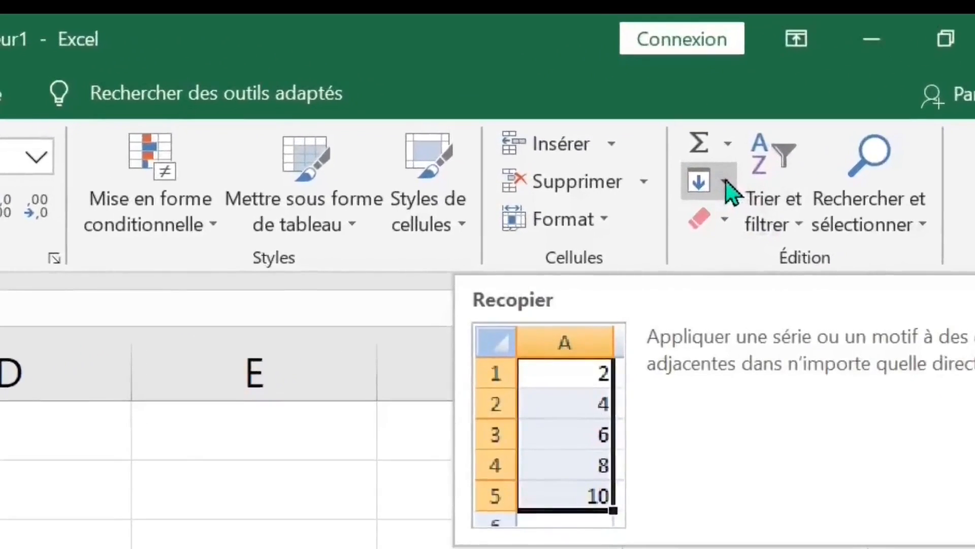
Step: Fill column A from cell A2 with a linear series in columns, using step value 1 and last value 10000, and go to its end
{"action": "left_click", "coordinate": [726, 181]}
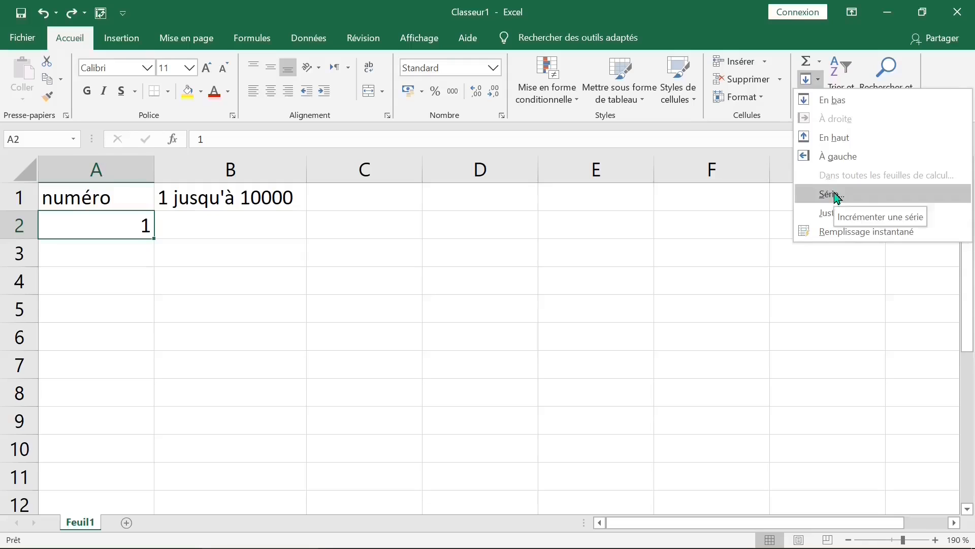
{"action": "left_click", "coordinate": [754, 425]}
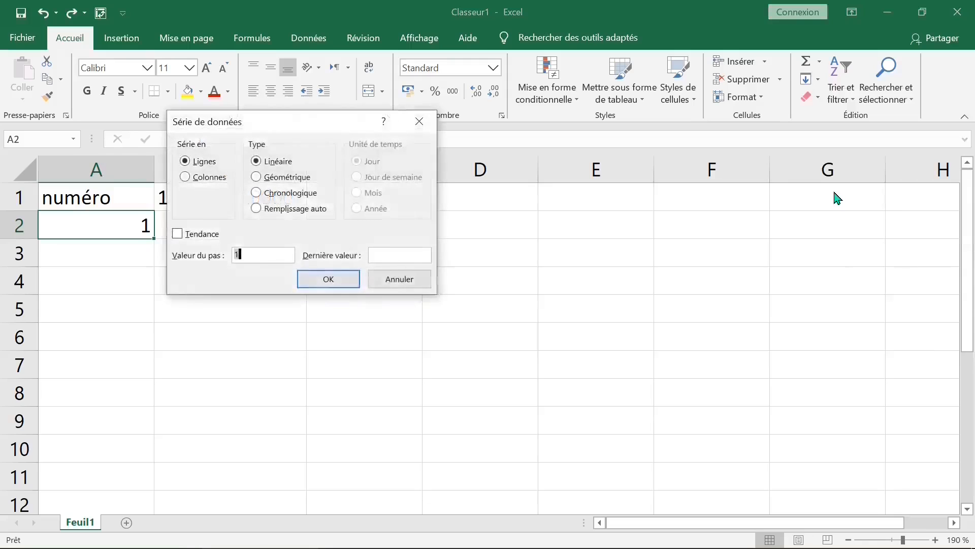
{"action": "left_click_drag", "start_coordinate": [299, 122], "coordinate": [549, 135]}
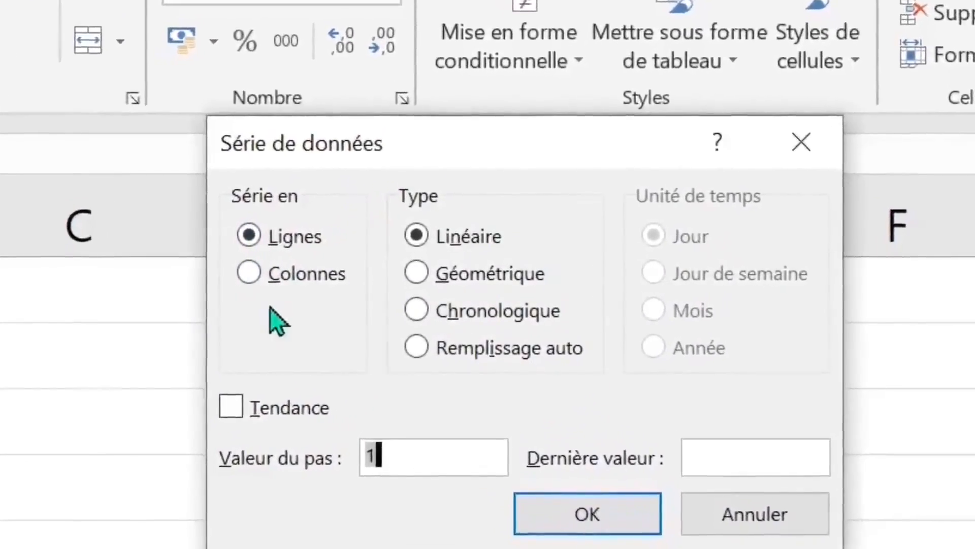
{"action": "left_click", "coordinate": [278, 274]}
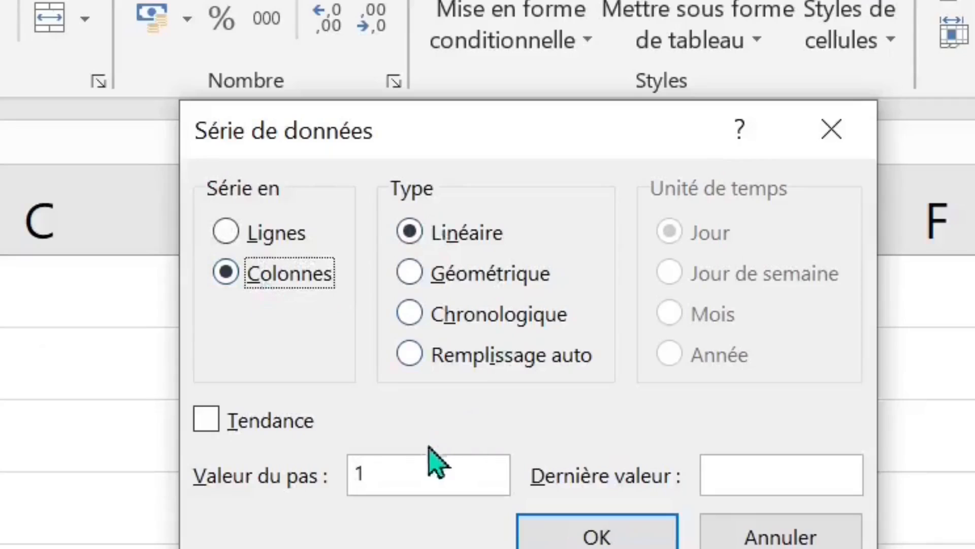
{"action": "left_click", "coordinate": [405, 472]}
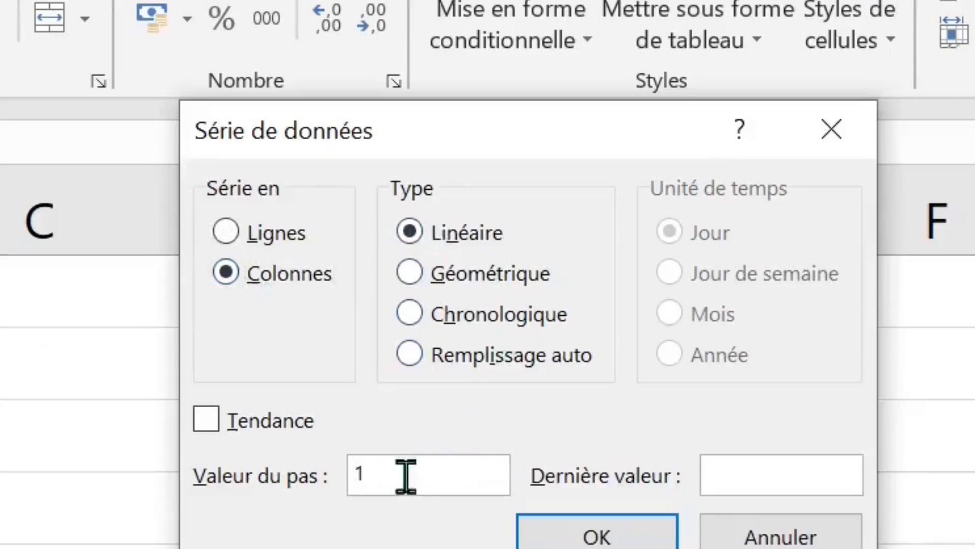
{"action": "left_click", "coordinate": [752, 471]}
{"action": "type", "text": "10000"}
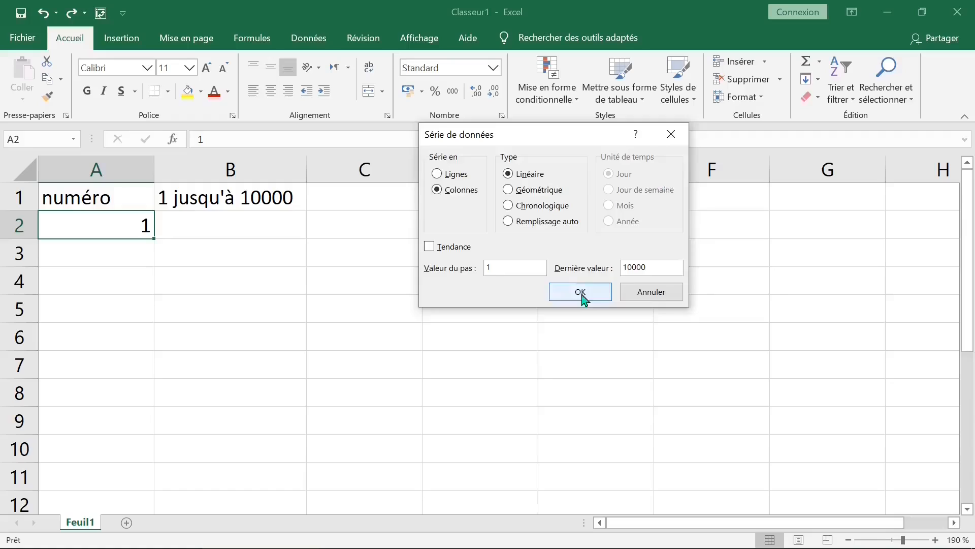
{"action": "left_click", "coordinate": [581, 293]}
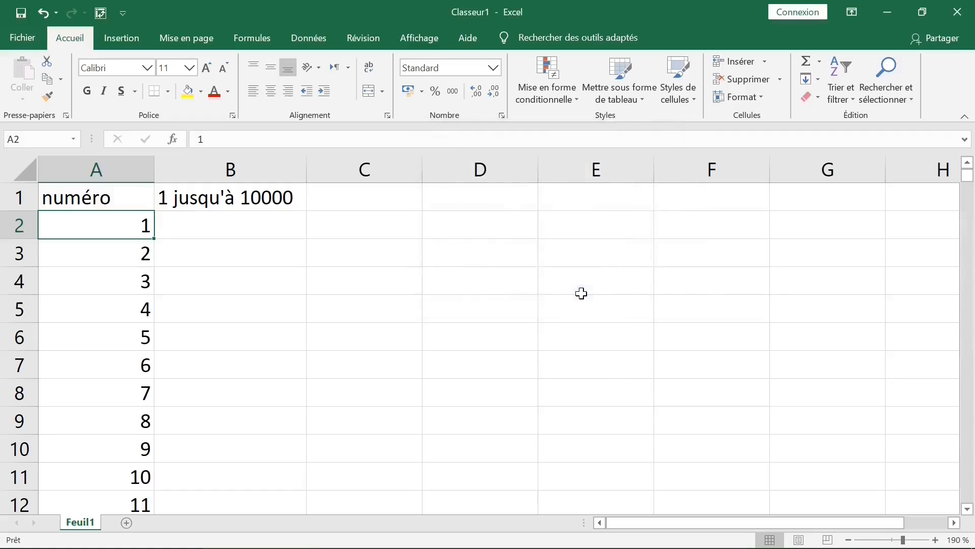
{"action": "key", "text": "ctrl+Down"}
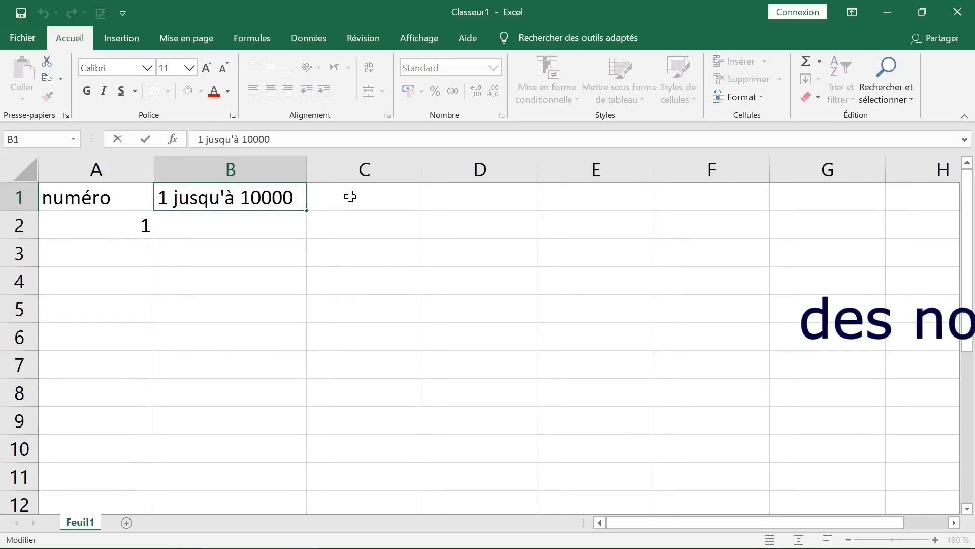
Step: Extend the text in cell B1 to read "1 jusqu'à 10000 en multiple de 2"
{"action": "type", "text": "en"}
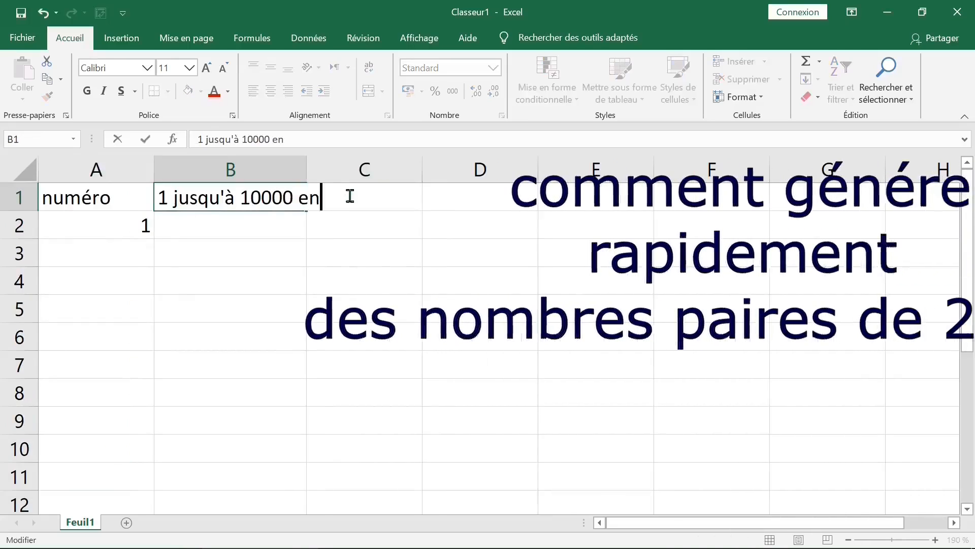
{"action": "type", "text": " multip"}
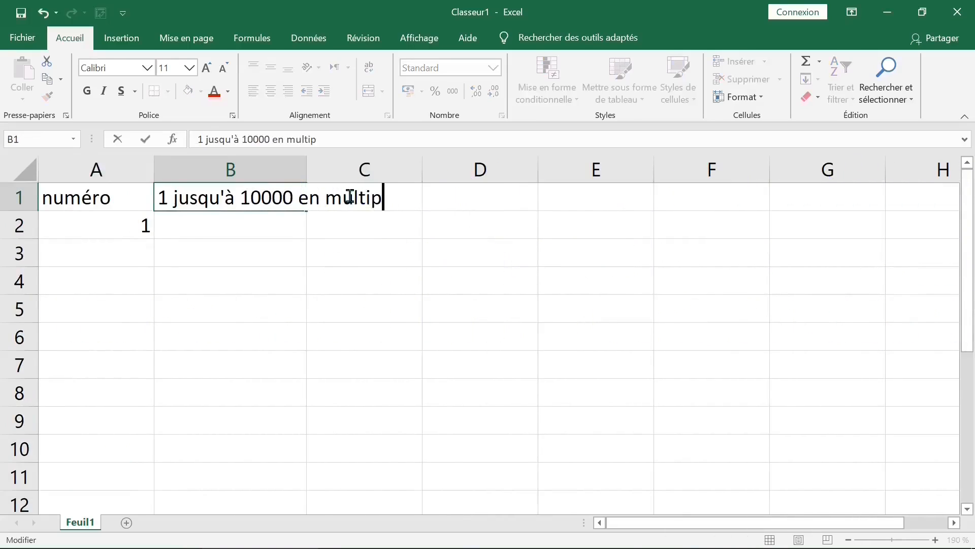
{"action": "type", "text": "le de 2"}
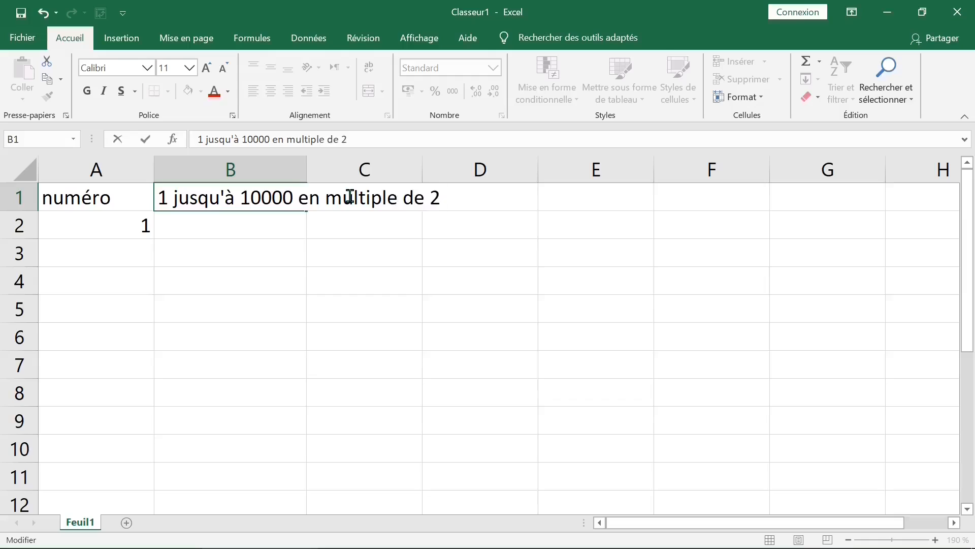
{"action": "left_click", "coordinate": [257, 254]}
Step: Enter 2, 4 and 6 as sample even numbers in cells A2 to A4, and clear them
{"action": "left_click", "coordinate": [128, 222]}
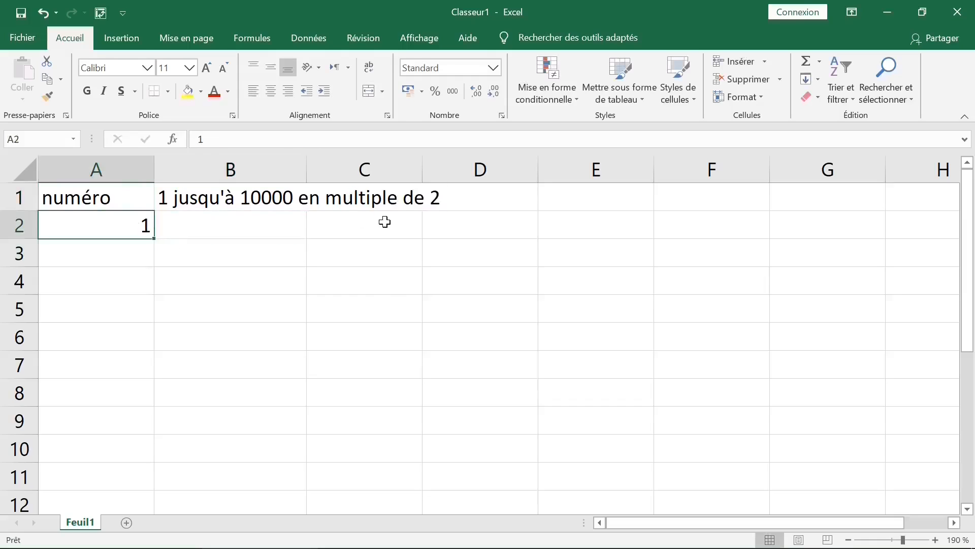
{"action": "type", "text": "2"}
{"action": "left_click", "coordinate": [115, 254]}
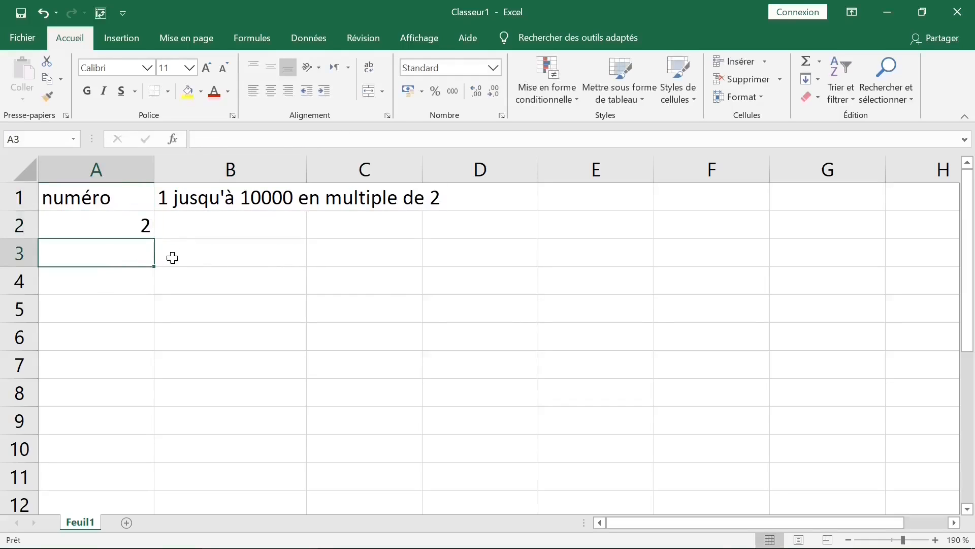
{"action": "type", "text": "4"}
{"action": "key", "text": "Return"}
{"action": "type", "text": "6"}
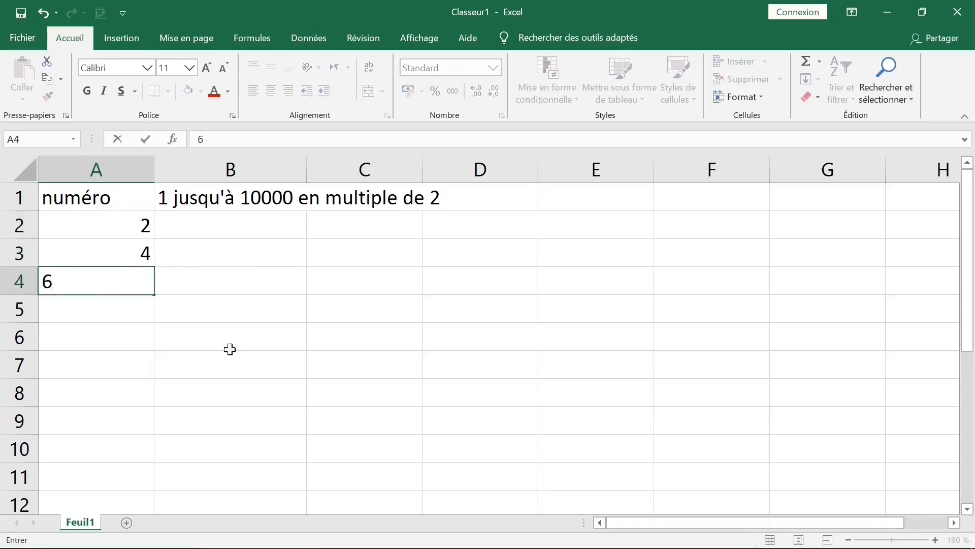
{"action": "left_click", "coordinate": [230, 349]}
{"action": "left_click_drag", "start_coordinate": [126, 233], "coordinate": [136, 277]}
{"action": "key", "text": "Delete"}
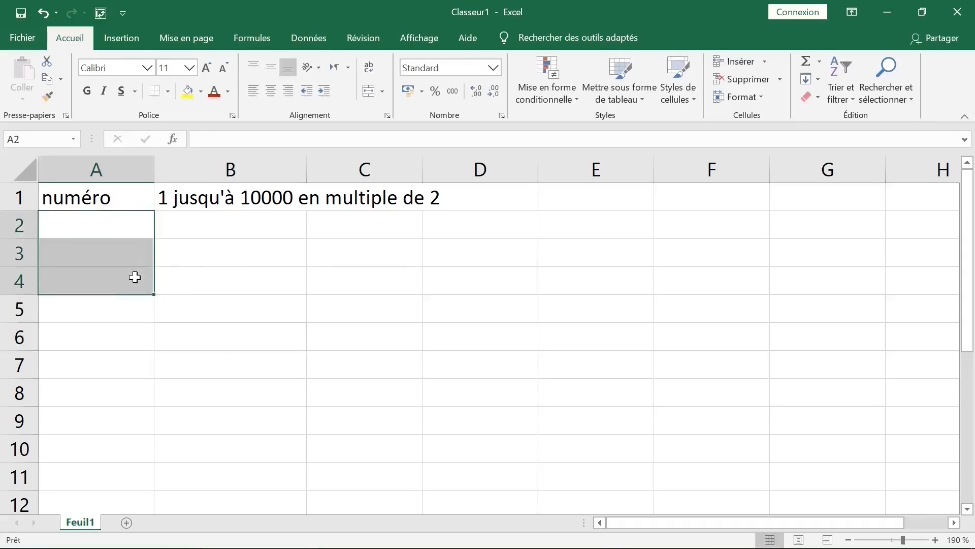
Step: Enter 2 in cell A2 as the starting value and give the cell a yellow fill
{"action": "left_click", "coordinate": [123, 220]}
{"action": "type", "text": "2"}
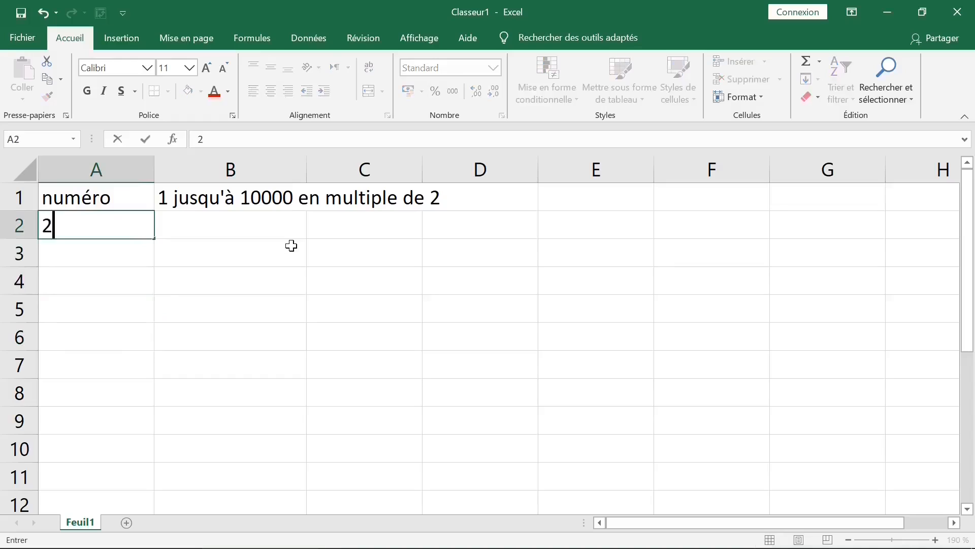
{"action": "left_click", "coordinate": [165, 258]}
{"action": "left_click", "coordinate": [110, 226]}
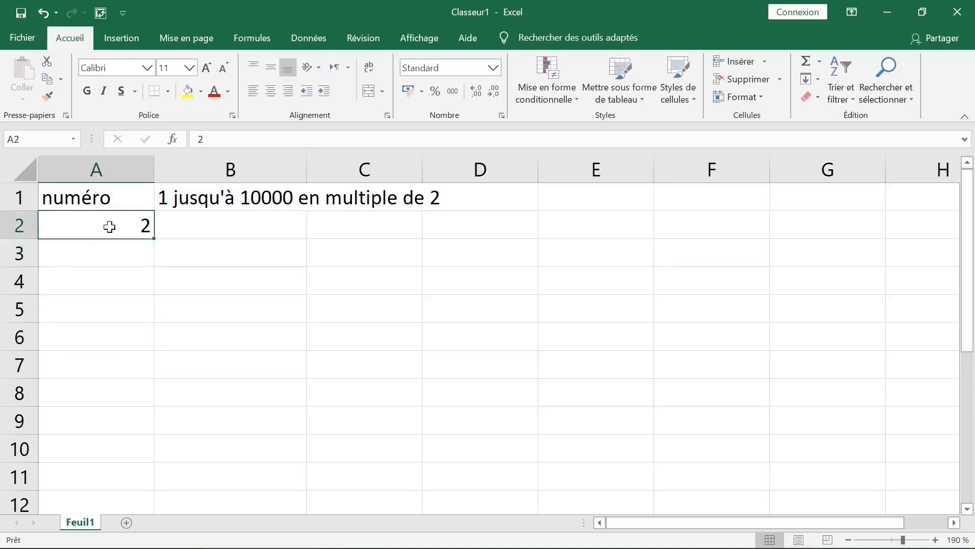
{"action": "left_click", "coordinate": [186, 95]}
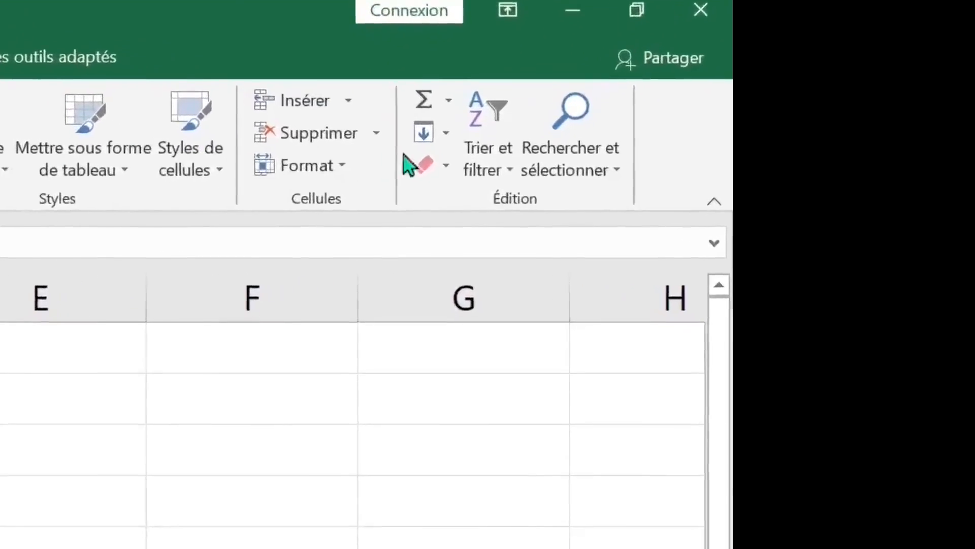
Step: Fill column A from cell A2 with a linear series in columns, using step value 2 and last value 10000
{"action": "left_click", "coordinate": [447, 133]}
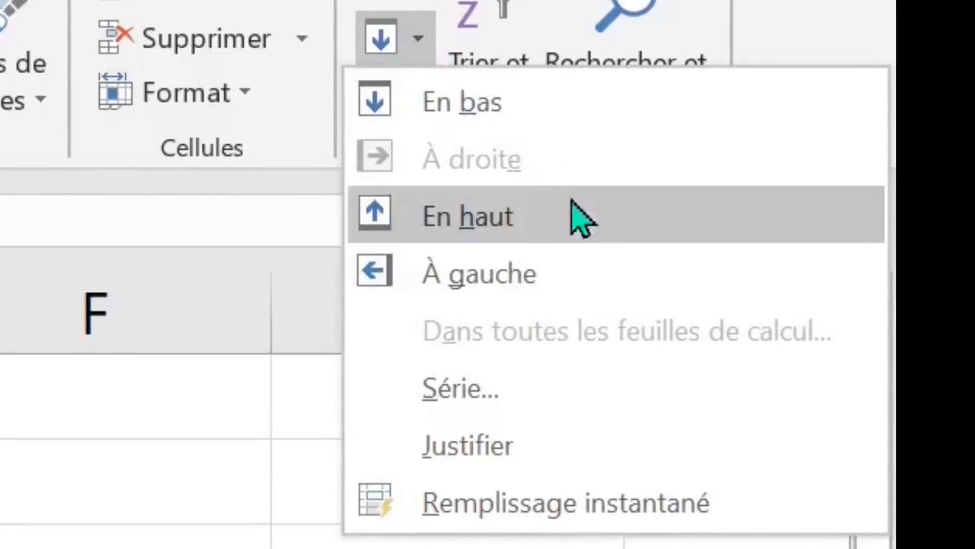
{"action": "left_click", "coordinate": [481, 401]}
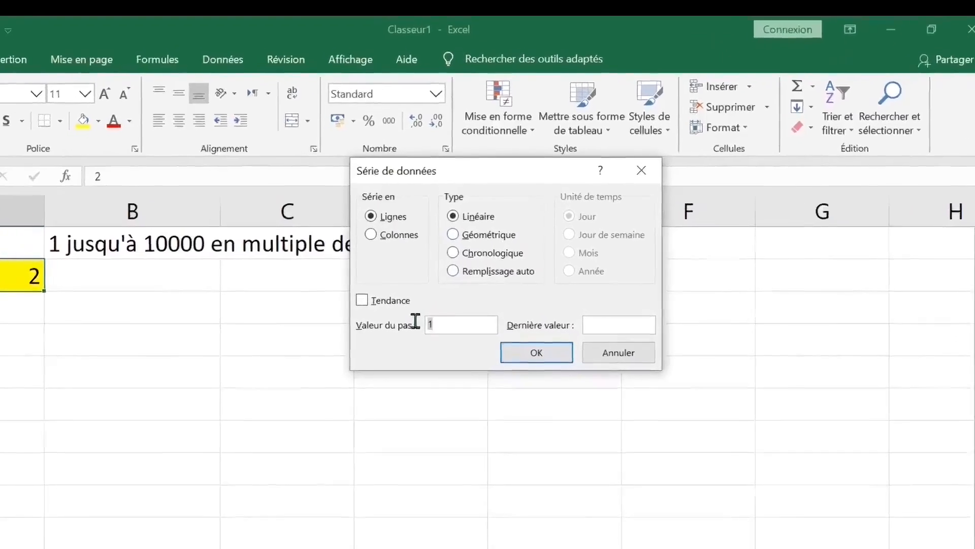
{"action": "left_click", "coordinate": [537, 268]}
{"action": "key", "text": "BackSpace"}
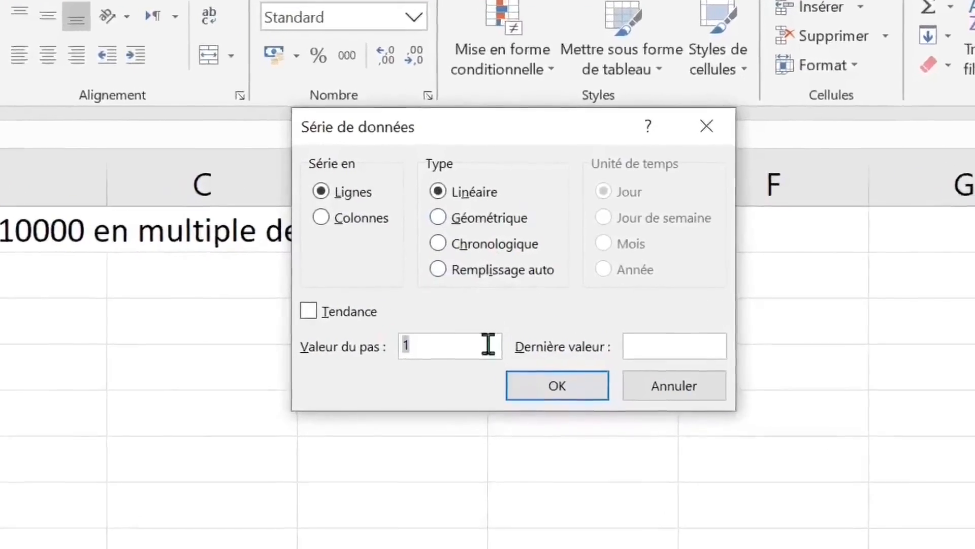
{"action": "type", "text": "2"}
{"action": "left_click", "coordinate": [698, 364]}
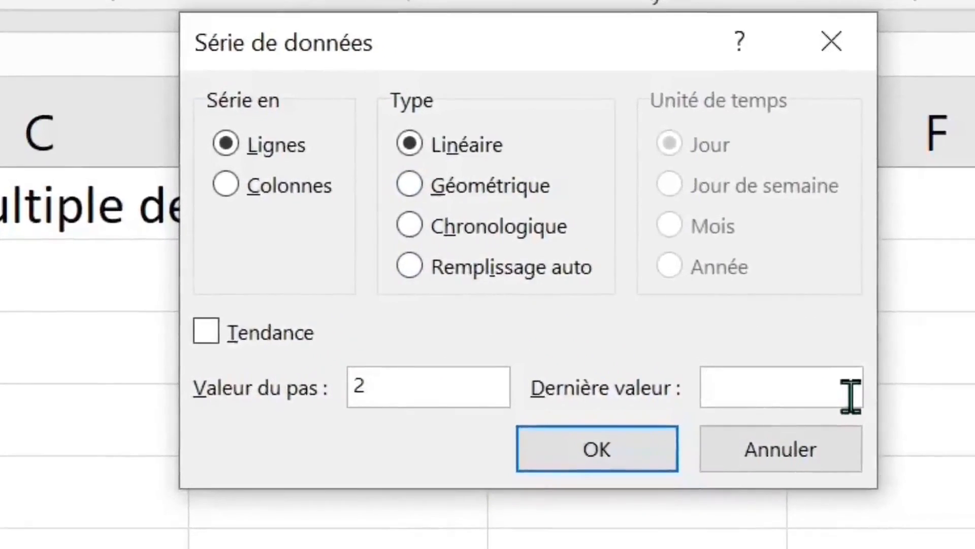
{"action": "type", "text": "10000"}
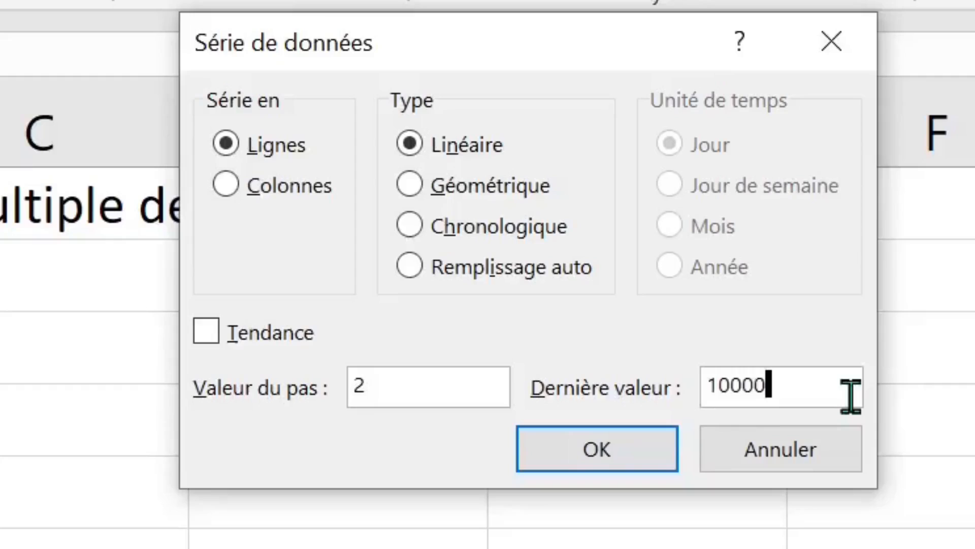
{"action": "left_click", "coordinate": [225, 184]}
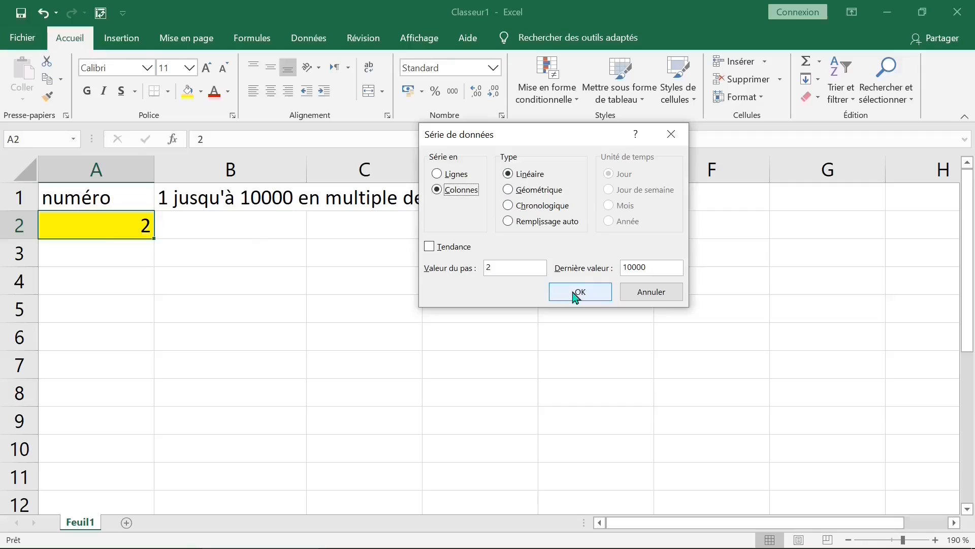
{"action": "left_click", "coordinate": [579, 450]}
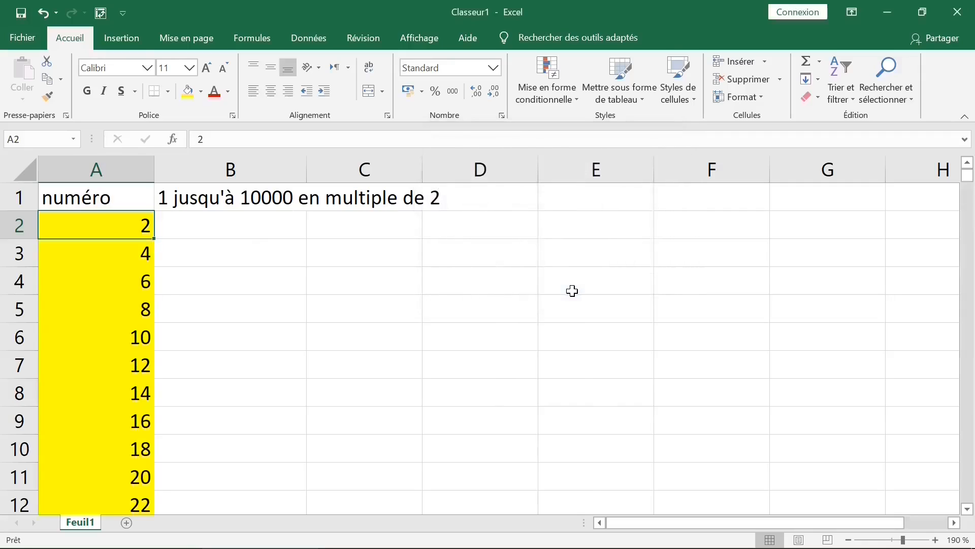
Step: Go to the end of the series in column A and check its last even numbers
{"action": "left_click", "coordinate": [130, 310]}
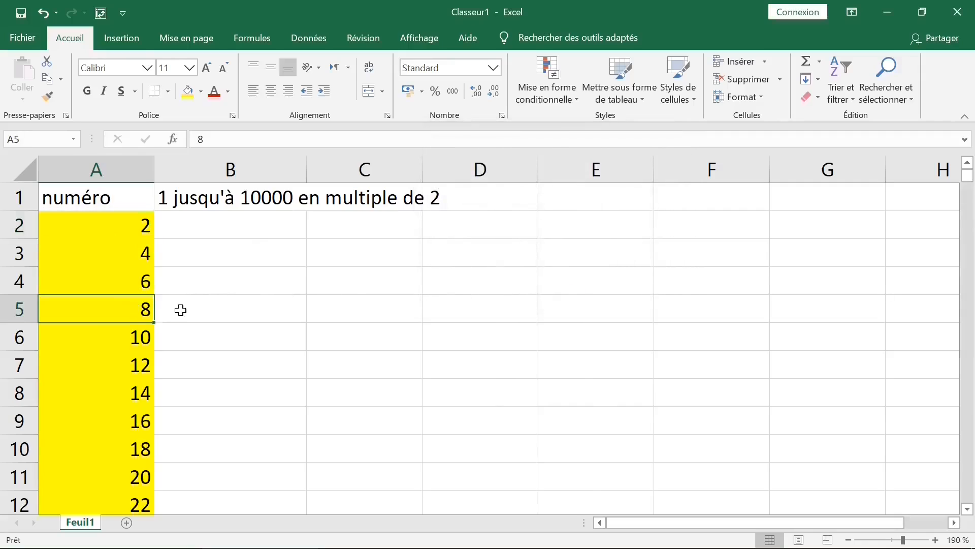
{"action": "key", "text": "ctrl+Down"}
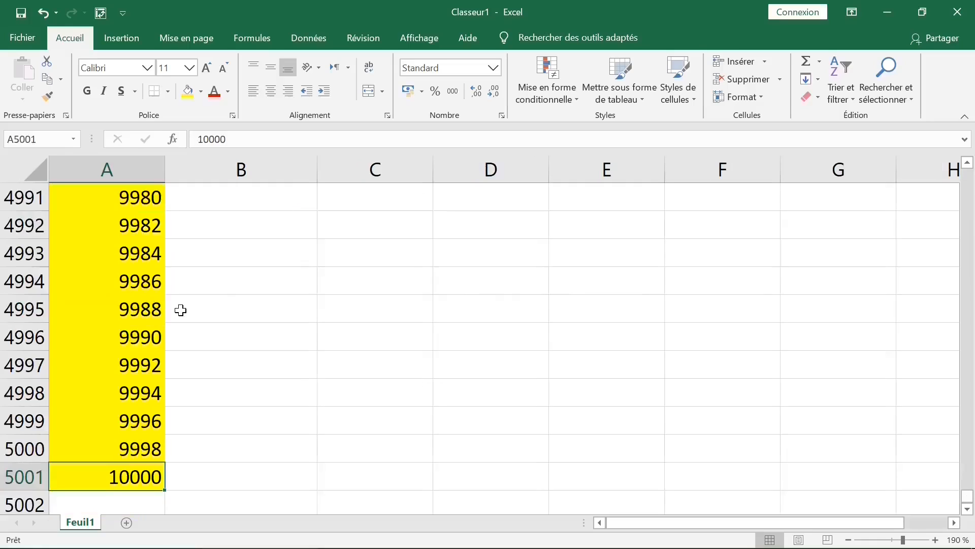
{"action": "left_click", "coordinate": [182, 470]}
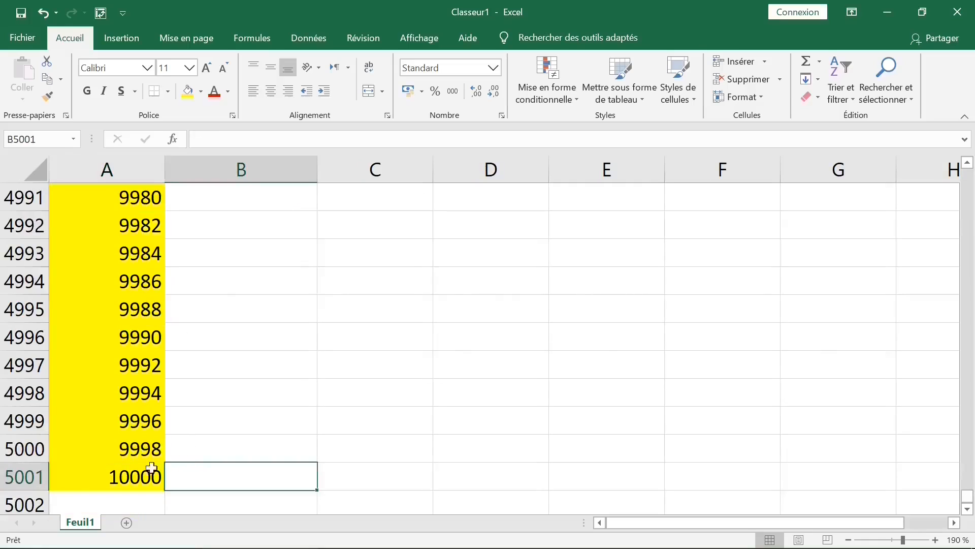
{"action": "left_click_drag", "start_coordinate": [115, 281], "coordinate": [120, 438]}
{"action": "left_click", "coordinate": [125, 456]}
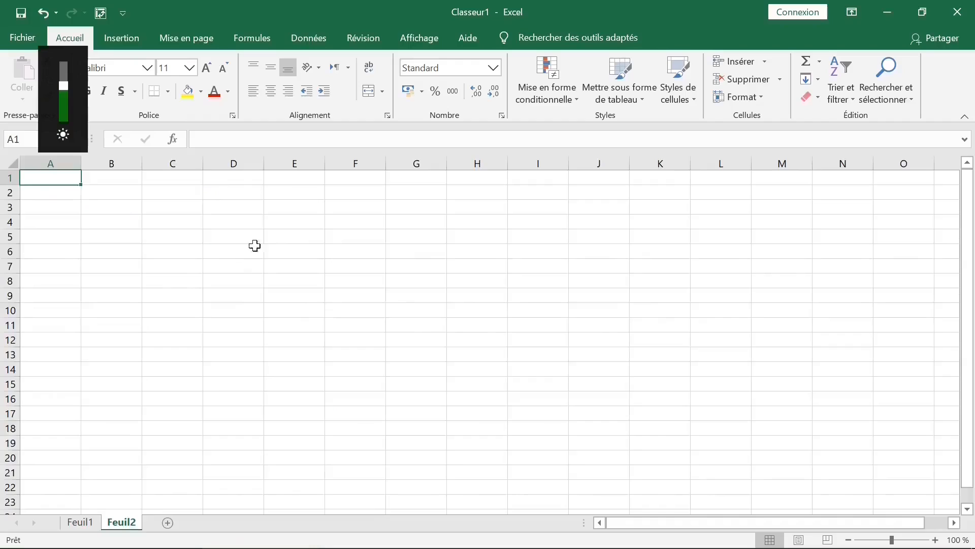
Step: Enter the date 1/2/2010 in cell B1 of sheet Feuil2
{"action": "left_click", "coordinate": [240, 208]}
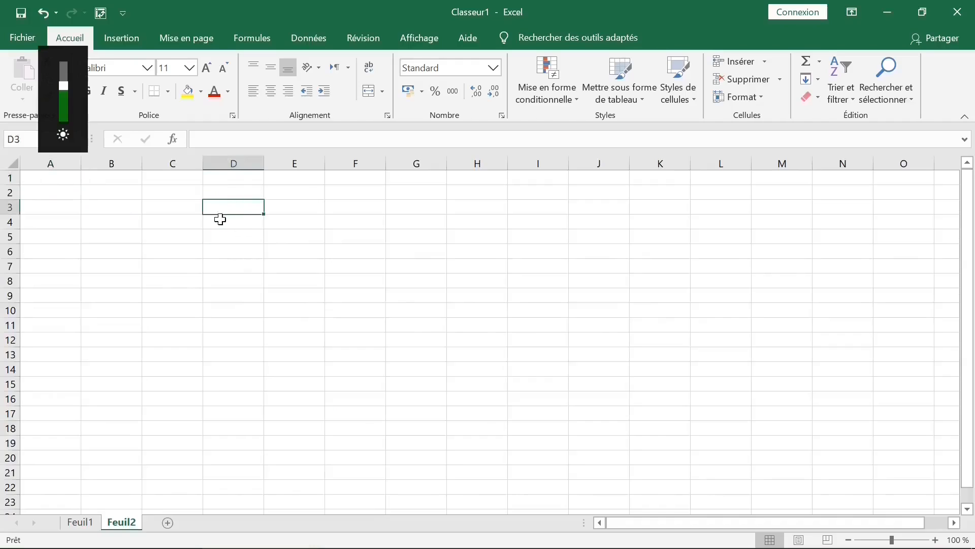
{"action": "scroll", "coordinate": [220, 220], "scroll_direction": "up", "scroll_amount": 4, "text": "ctrl"}
{"action": "left_click", "coordinate": [172, 193]}
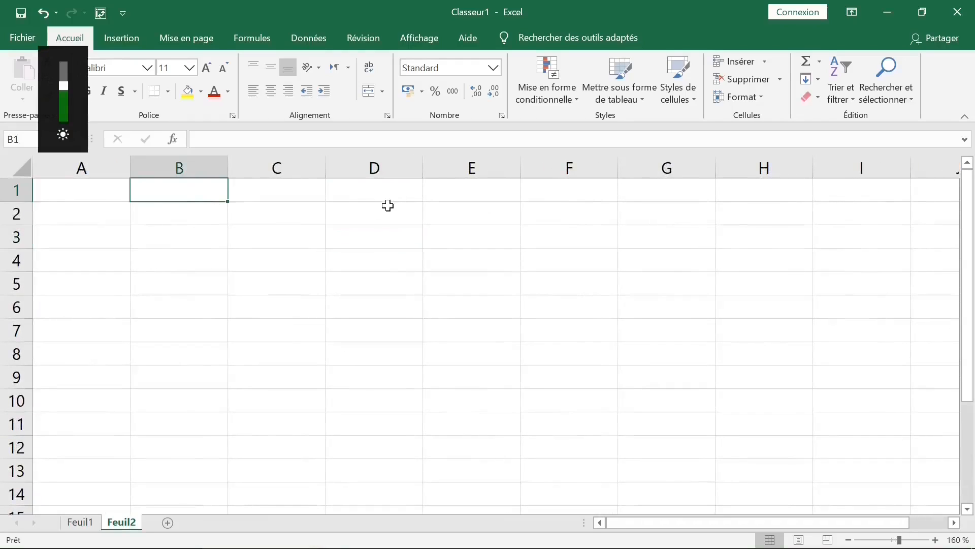
{"action": "type", "text": "1/2/"}
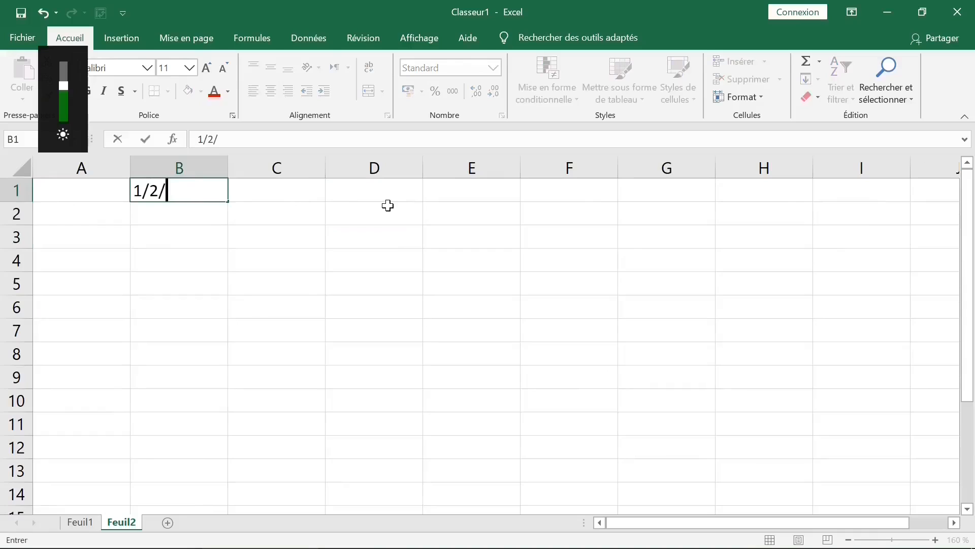
{"action": "type", "text": "2010"}
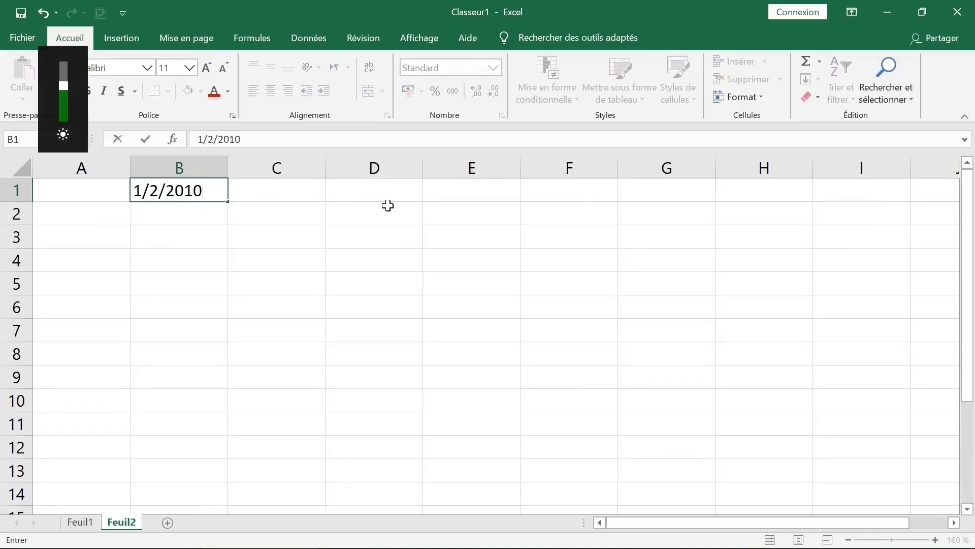
{"action": "left_click", "coordinate": [191, 229]}
{"action": "scroll", "coordinate": [196, 218], "scroll_direction": "up", "scroll_amount": 3, "text": "ctrl"}
Step: Fill the date in B1 down to B7 as a series incremented by weekdays (Incrémenter les jours de semaine)
{"action": "left_click", "coordinate": [240, 209]}
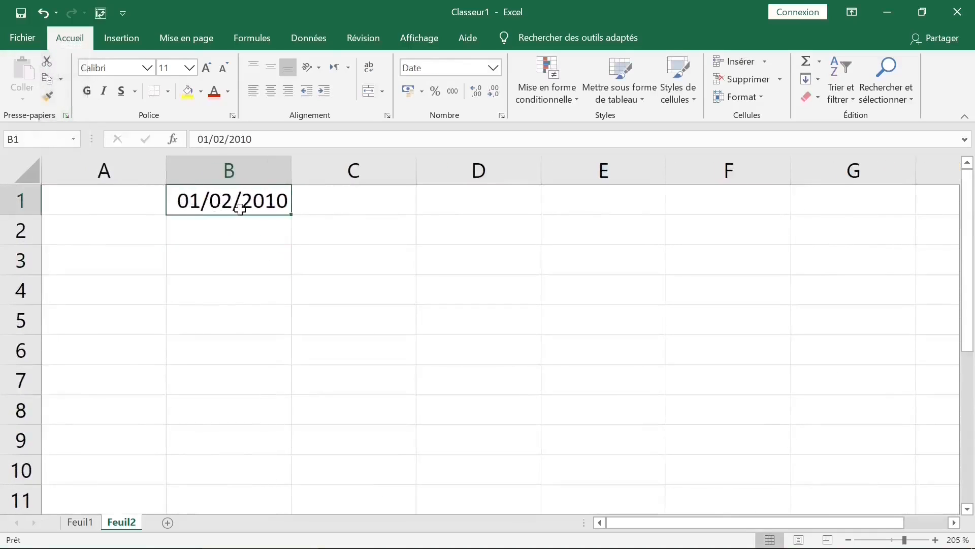
{"action": "mouse_move", "coordinate": [294, 213]}
{"action": "left_mouse_down"}
{"action": "mouse_move", "coordinate": [292, 388]}
{"action": "mouse_move", "coordinate": [295, 220]}
{"action": "left_mouse_up"}
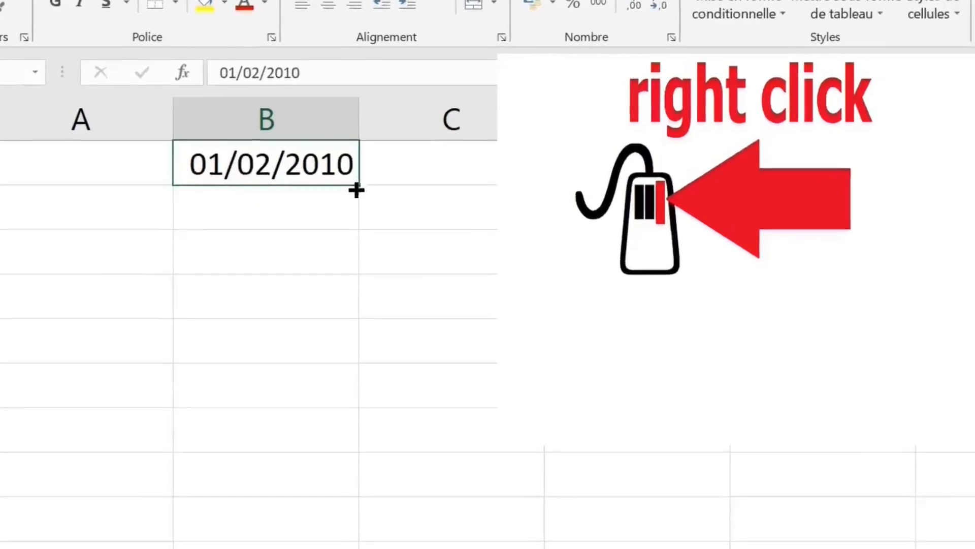
{"action": "left_click_drag", "start_coordinate": [318, 202], "coordinate": [319, 370]}
{"action": "left_click_drag", "start_coordinate": [442, 444], "coordinate": [441, 509]}
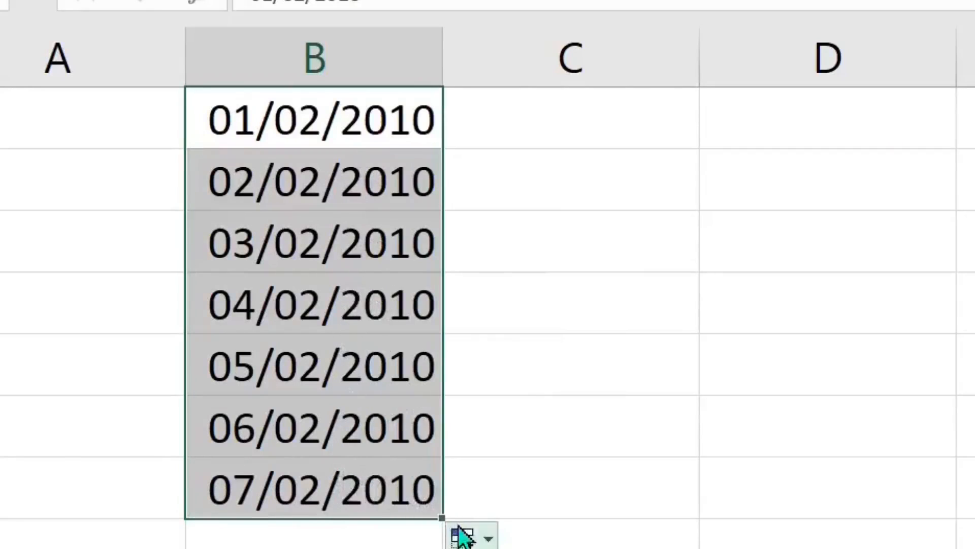
{"action": "left_click", "coordinate": [472, 536]}
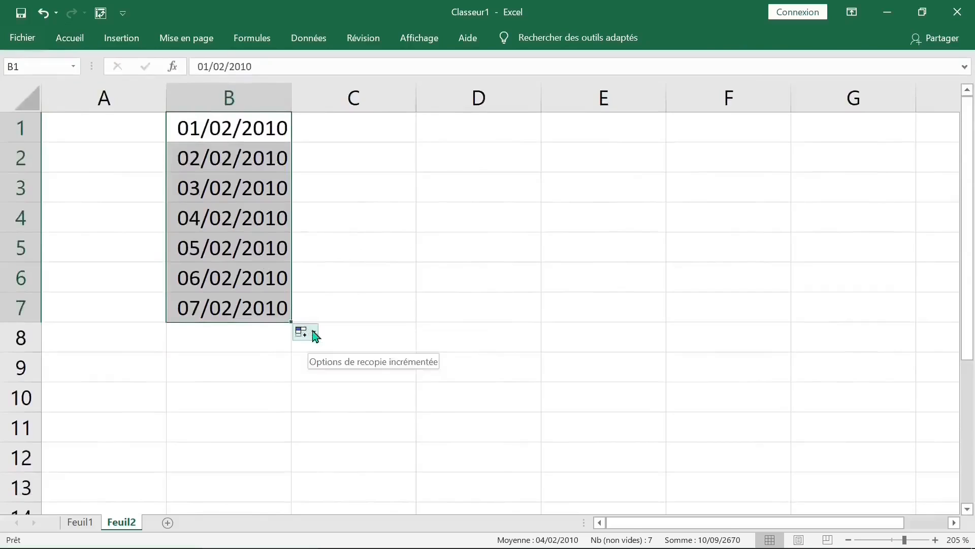
{"action": "left_click", "coordinate": [340, 428]}
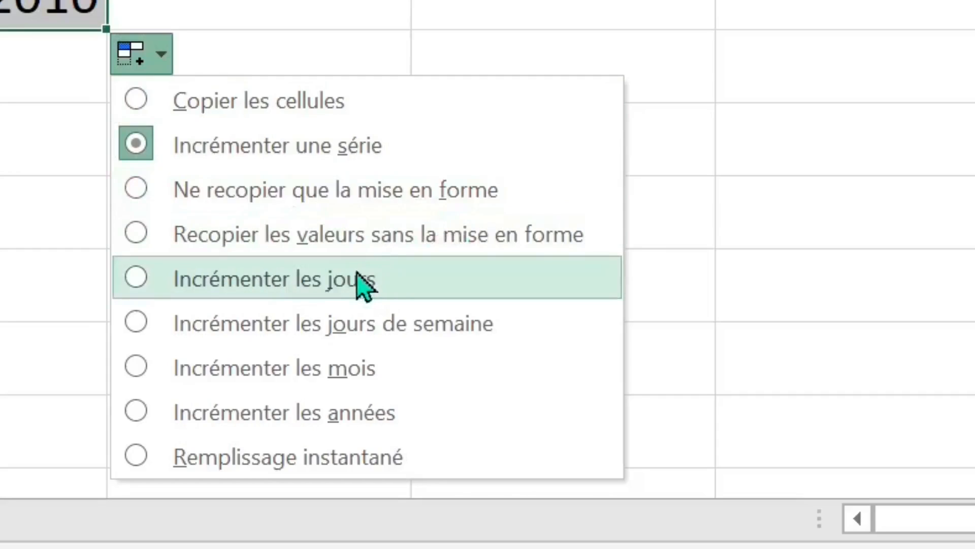
{"action": "left_click", "coordinate": [496, 330]}
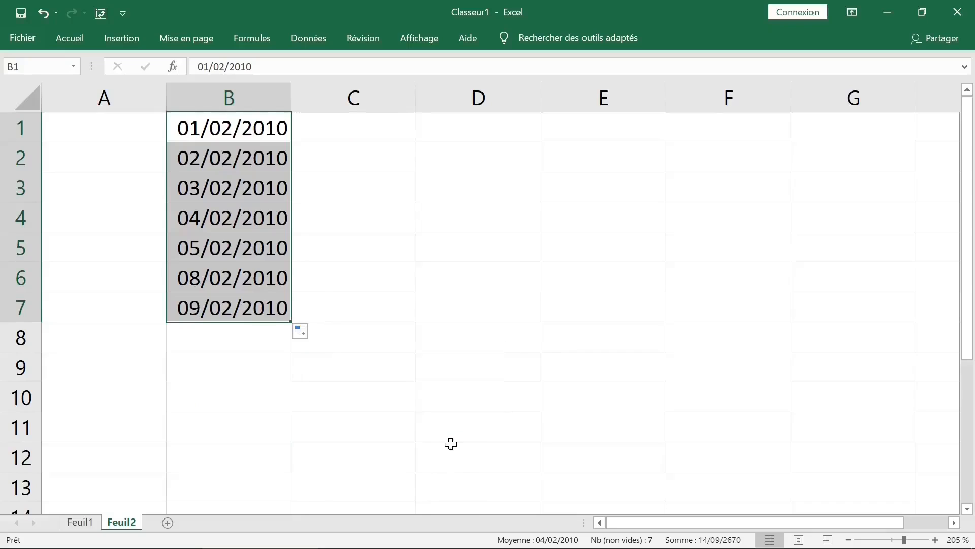
Step: Format the dates in B1:B7 with the long date type "*mercredi 14 mars 2012" and widen column B to fit them
{"action": "left_click_drag", "start_coordinate": [292, 98], "coordinate": [324, 102]}
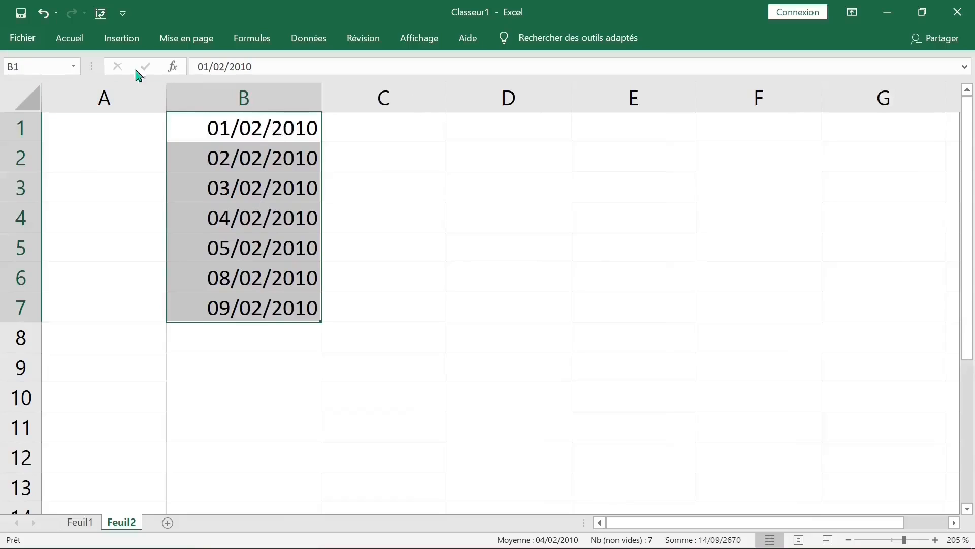
{"action": "right_click", "coordinate": [219, 133]}
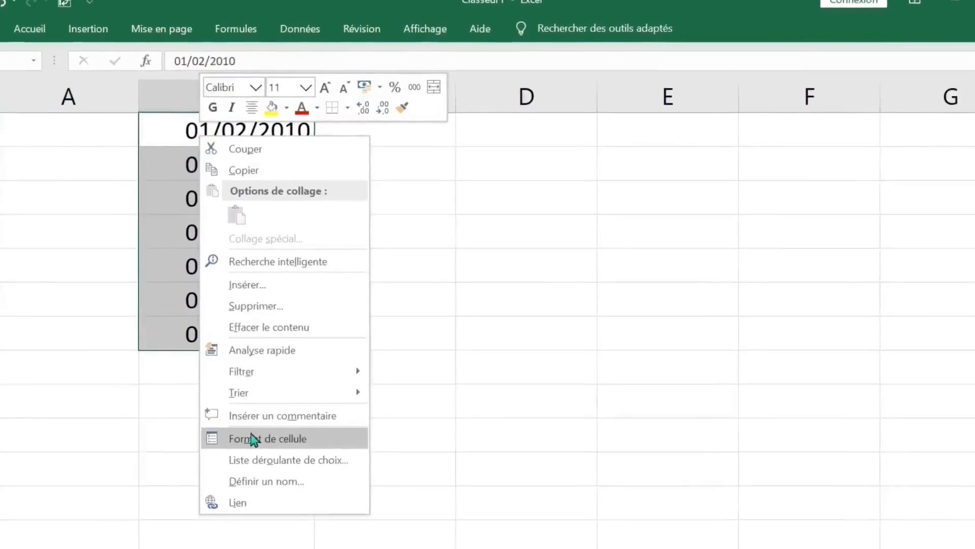
{"action": "left_click", "coordinate": [269, 400]}
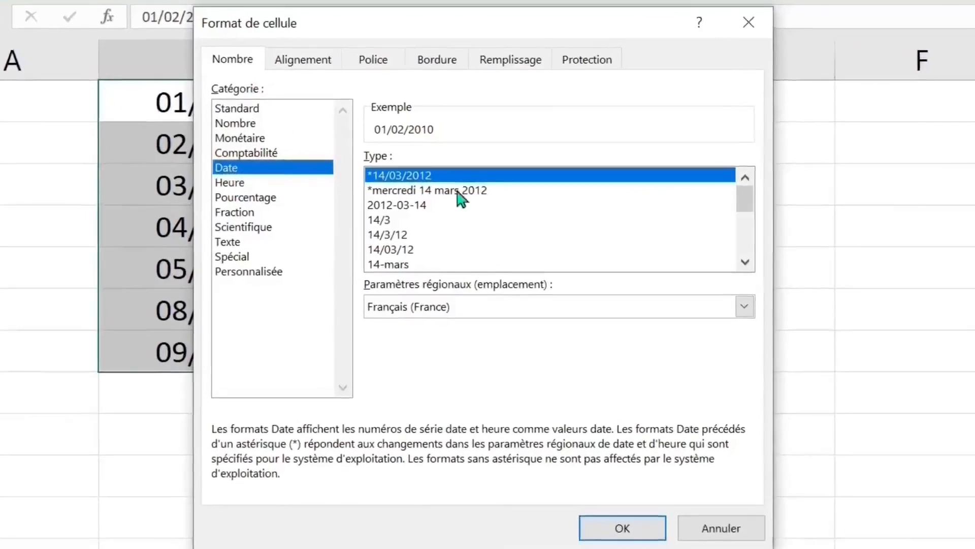
{"action": "left_click", "coordinate": [424, 192]}
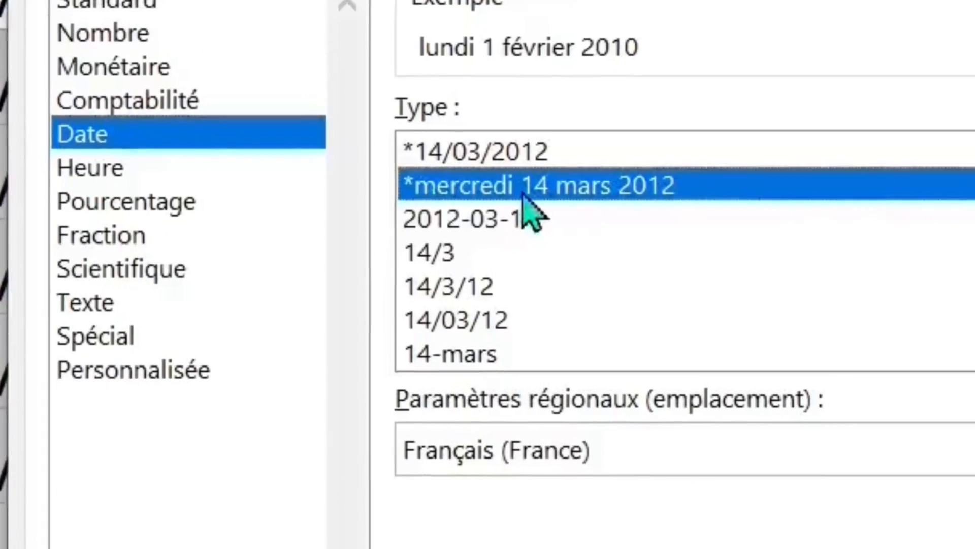
{"action": "left_click", "coordinate": [540, 430]}
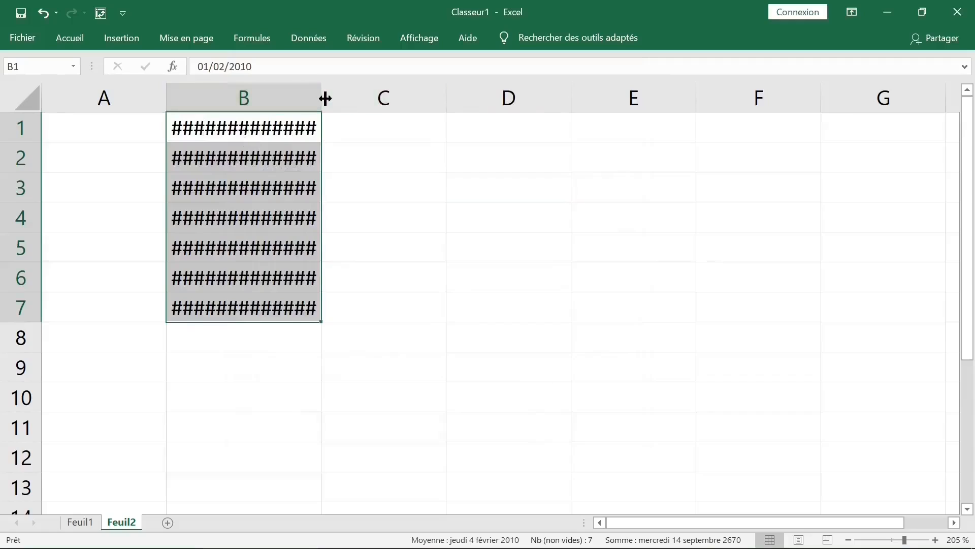
{"action": "left_click_drag", "start_coordinate": [325, 99], "coordinate": [425, 103]}
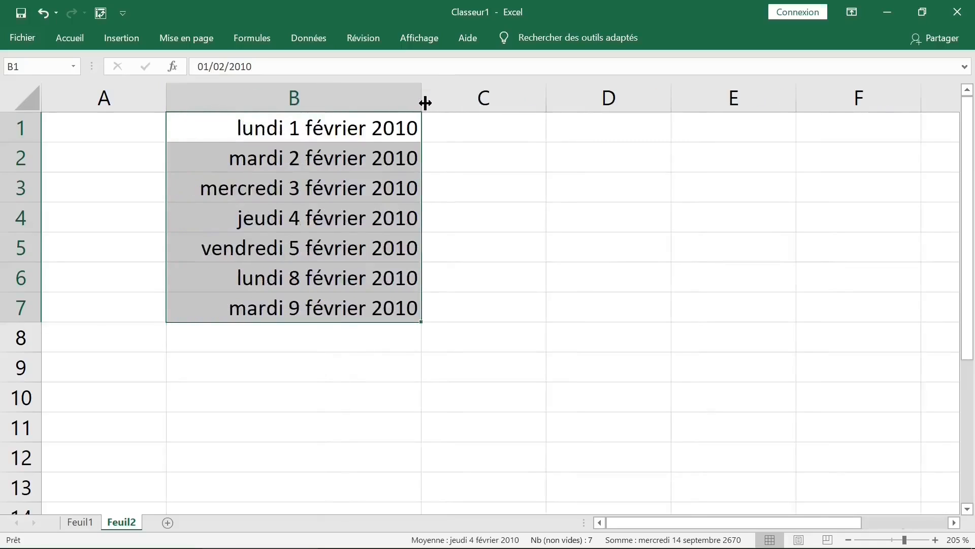
Step: Go through the dates in column B and check how the weekday series passes from B5 to B6
{"action": "left_click", "coordinate": [287, 119]}
{"action": "left_click", "coordinate": [264, 164]}
{"action": "left_click", "coordinate": [268, 194]}
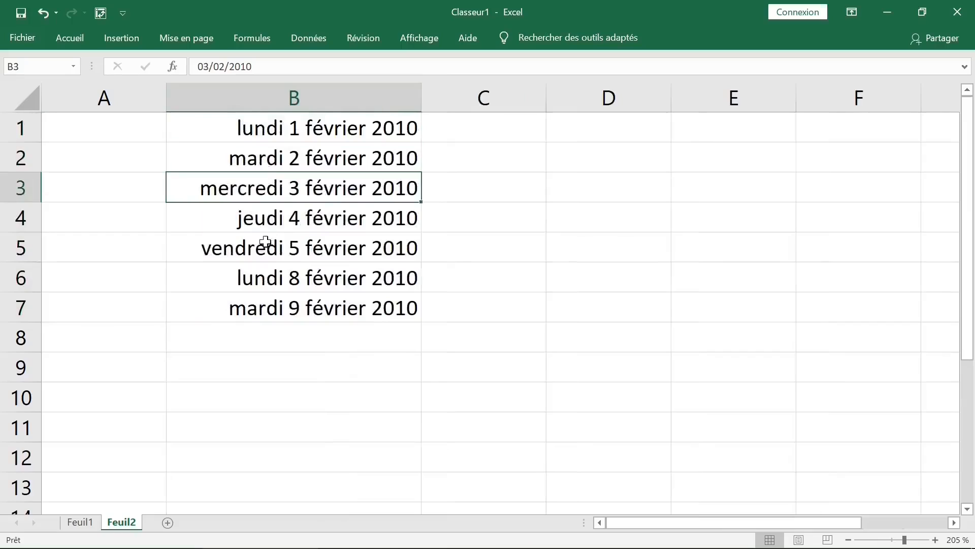
{"action": "left_click", "coordinate": [267, 247]}
{"action": "left_click_drag", "start_coordinate": [262, 261], "coordinate": [261, 279]}
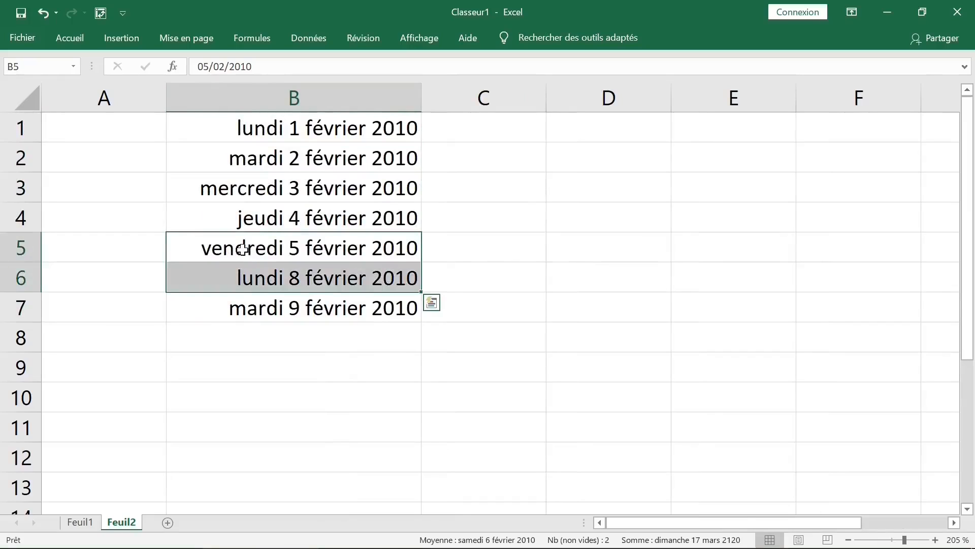
Step: Delete the dates in B2:B7, keeping only the starting date in B1
{"action": "left_click", "coordinate": [338, 129]}
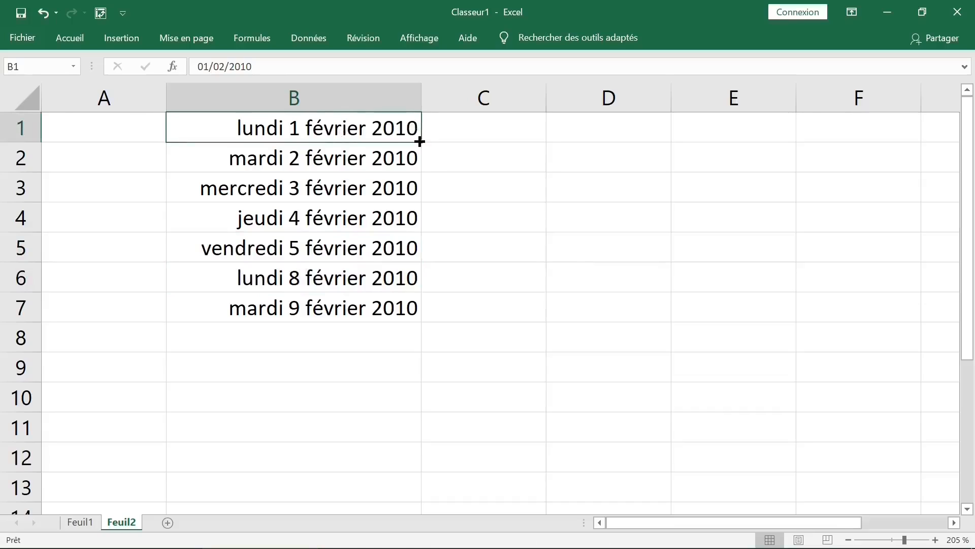
{"action": "left_click_drag", "start_coordinate": [386, 151], "coordinate": [376, 312]}
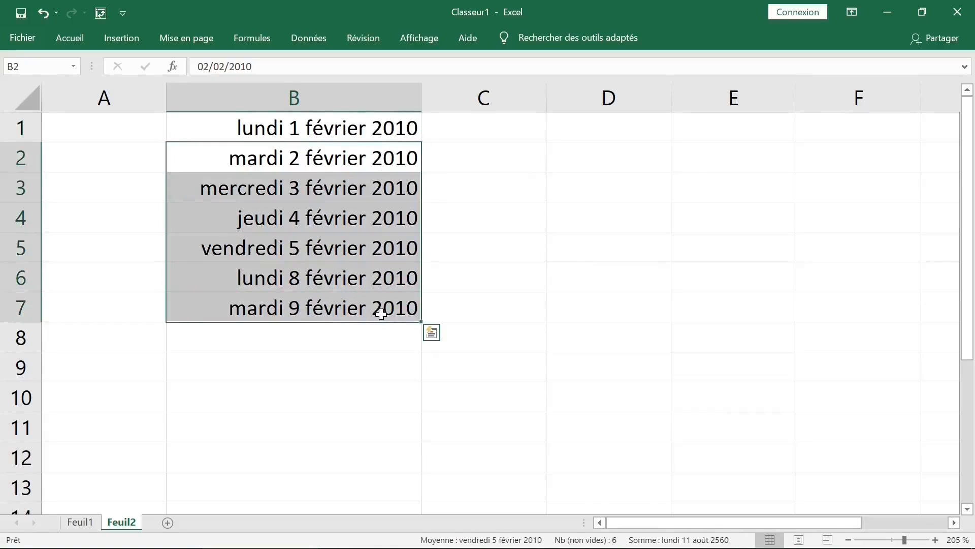
{"action": "key", "text": "Delete"}
{"action": "left_click", "coordinate": [375, 127]}
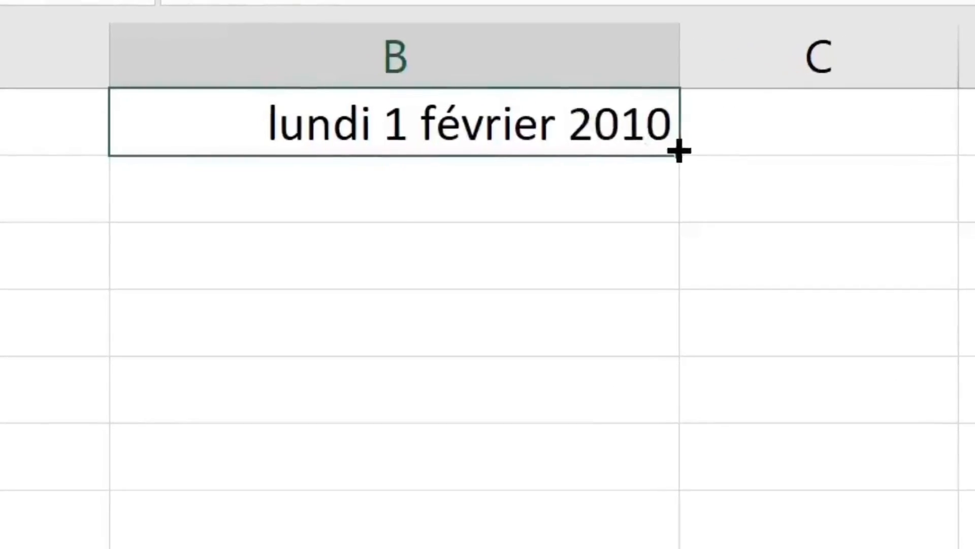
Step: Fill the date in B1 down to B7 as a series incremented by months (Incrémenter les mois)
{"action": "left_click_drag", "start_coordinate": [616, 149], "coordinate": [614, 289]}
{"action": "left_click_drag", "start_coordinate": [685, 325], "coordinate": [670, 548]}
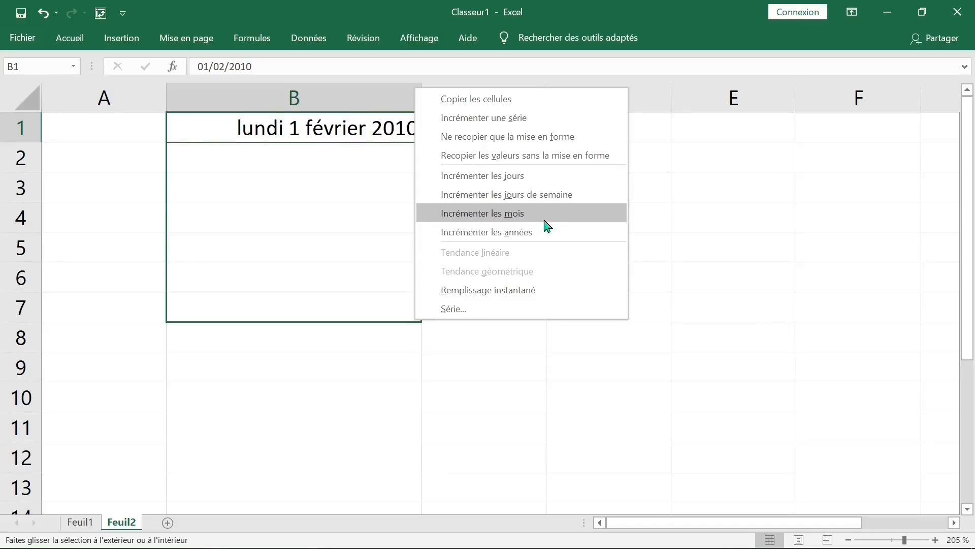
{"action": "left_click", "coordinate": [546, 224]}
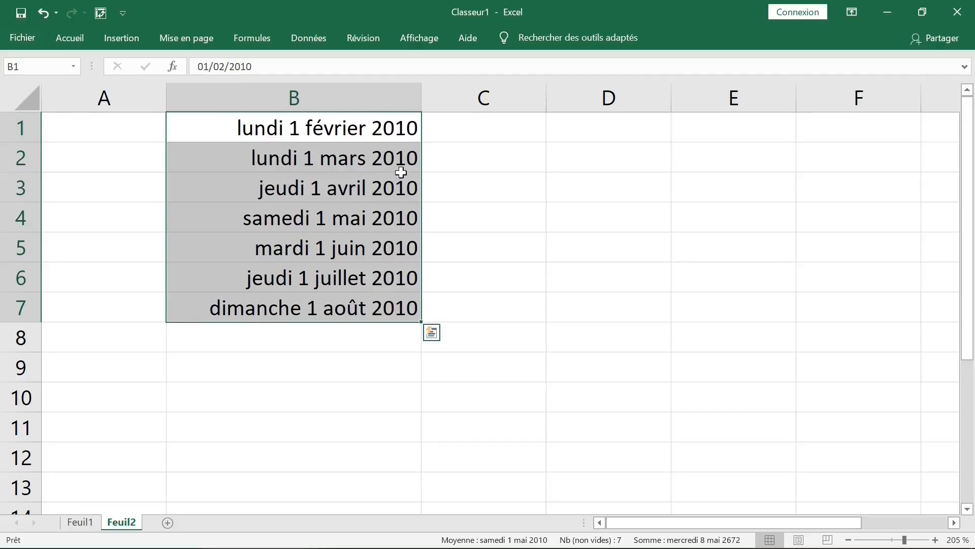
Step: Review the monthly dates in B2:B4, and clear the series from B2:B7
{"action": "left_click", "coordinate": [297, 158]}
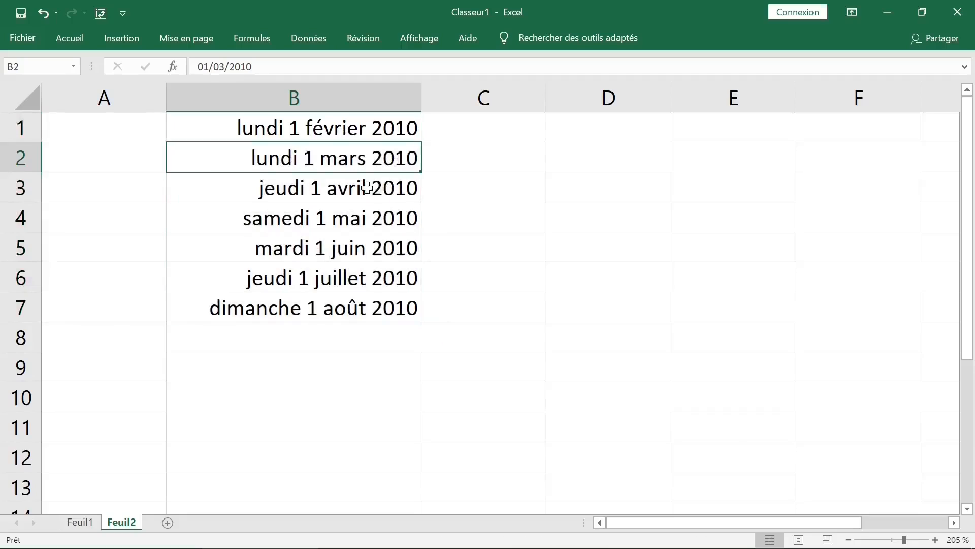
{"action": "left_click", "coordinate": [367, 188]}
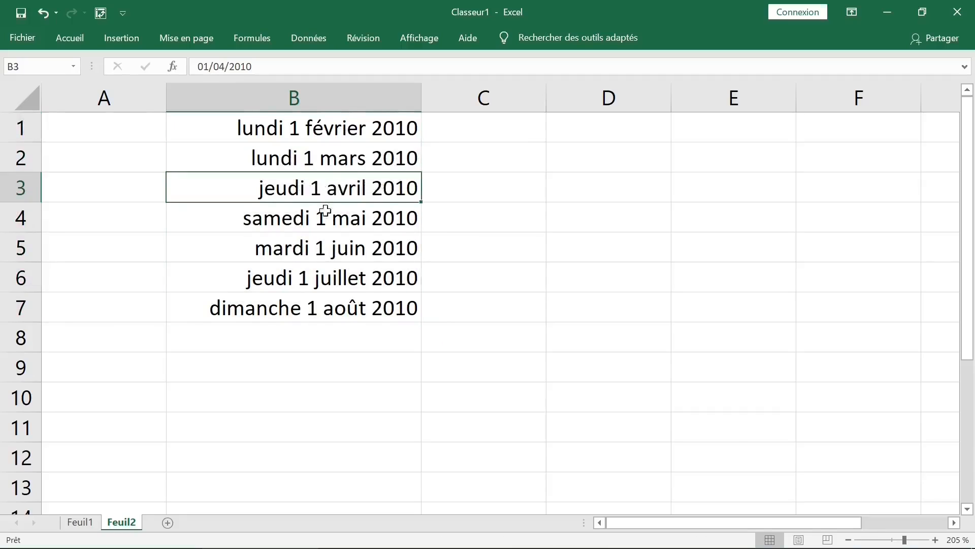
{"action": "left_click", "coordinate": [325, 210]}
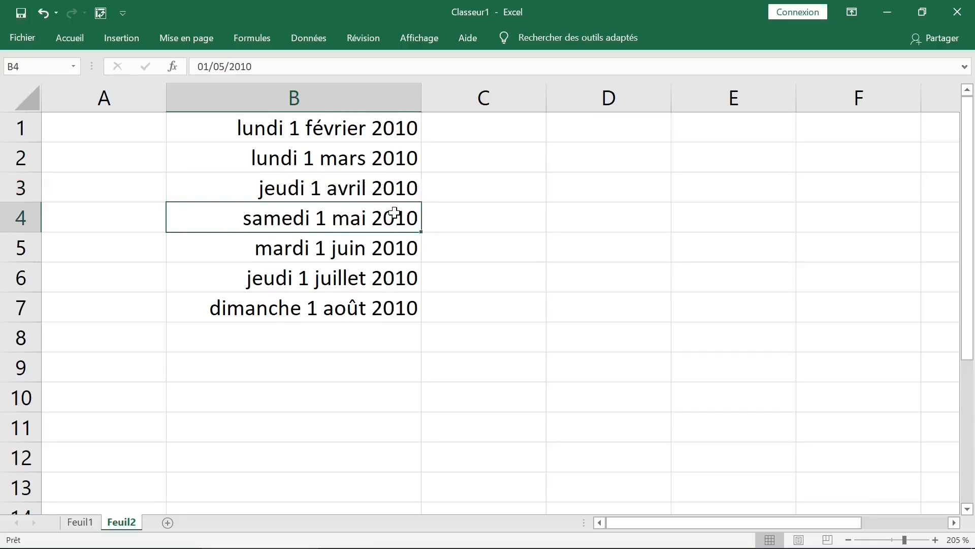
{"action": "left_click_drag", "start_coordinate": [349, 161], "coordinate": [355, 307]}
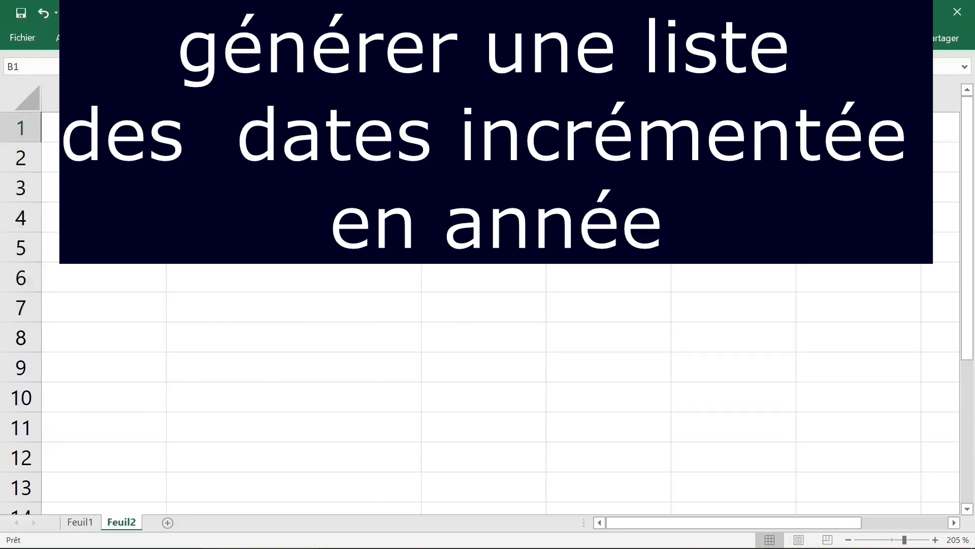
Step: Fill the date in B1 down to B7 as a series incremented by years (Incrémenter les années)
{"action": "left_click_drag", "start_coordinate": [421, 142], "coordinate": [421, 338]}
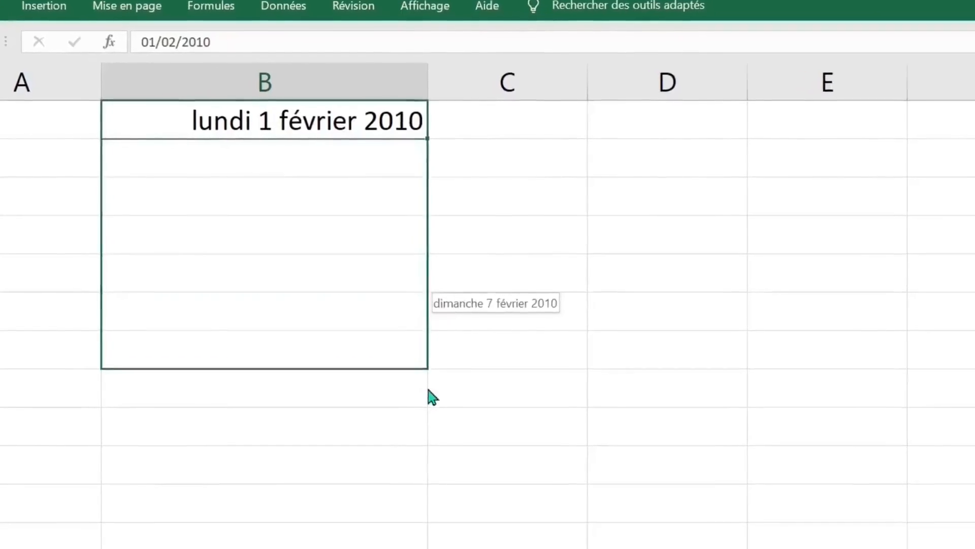
{"action": "left_click_drag", "start_coordinate": [428, 389], "coordinate": [430, 391]}
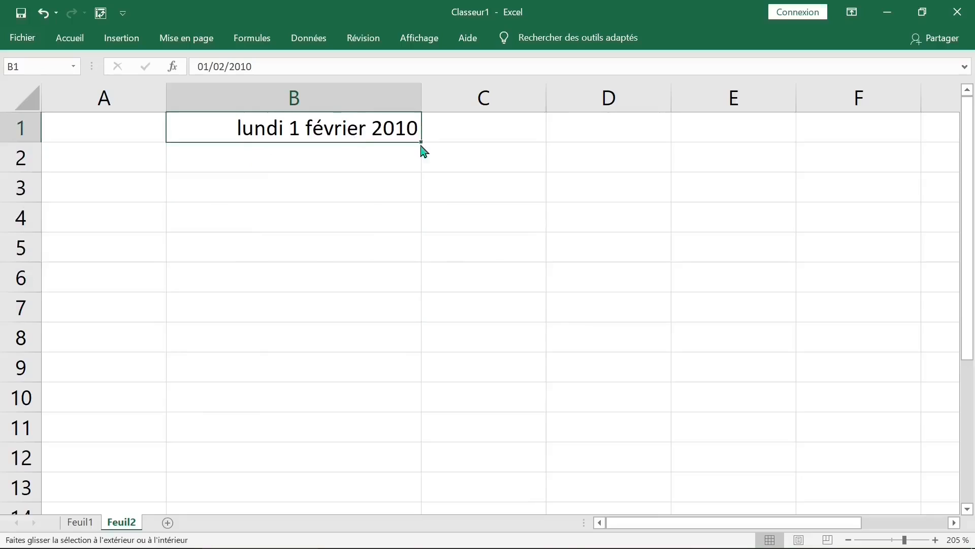
{"action": "left_click_drag", "start_coordinate": [420, 147], "coordinate": [426, 345]}
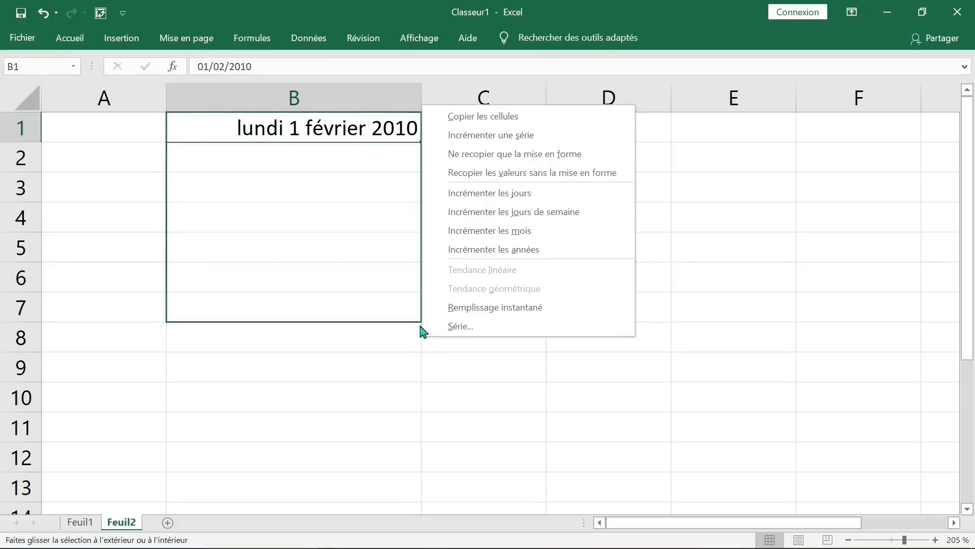
{"action": "left_click", "coordinate": [503, 249]}
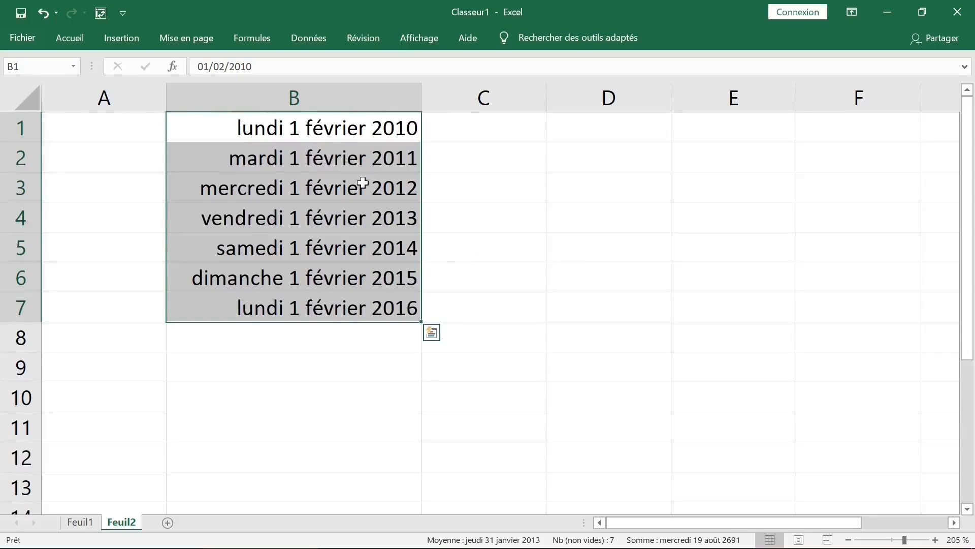
Step: Compare the day, month and year of the yearly dates in B1 to B5
{"action": "left_click", "coordinate": [402, 138]}
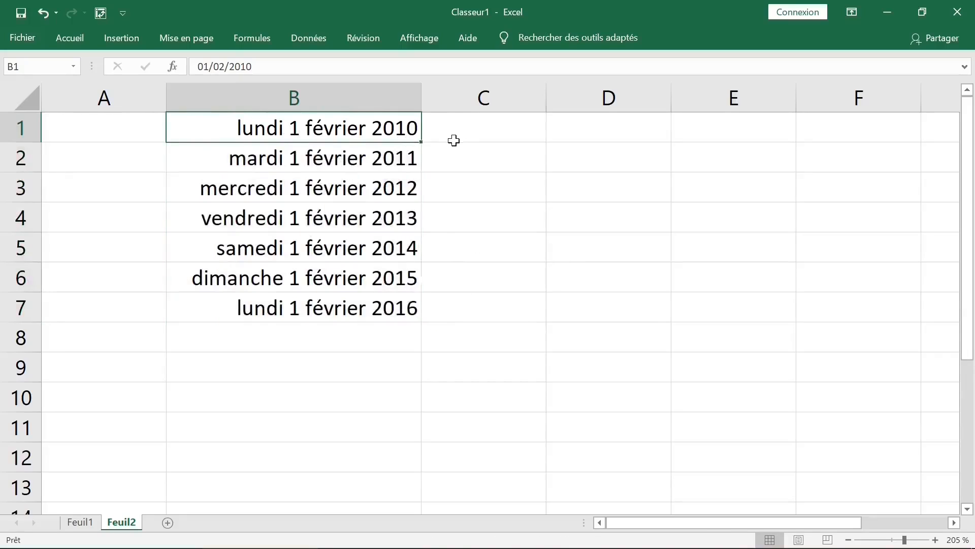
{"action": "left_click", "coordinate": [402, 157]}
{"action": "left_click", "coordinate": [400, 189]}
{"action": "left_click", "coordinate": [407, 218]}
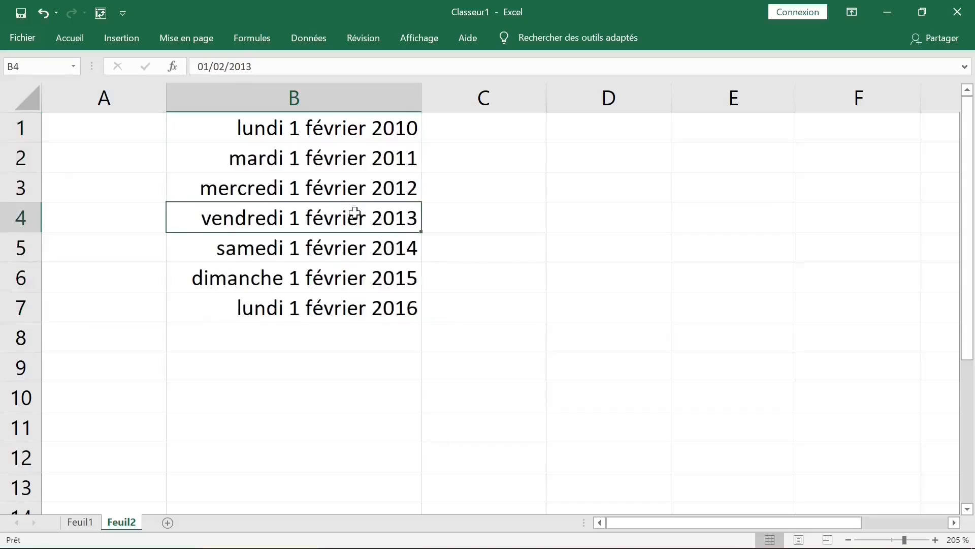
{"action": "left_click", "coordinate": [264, 155]}
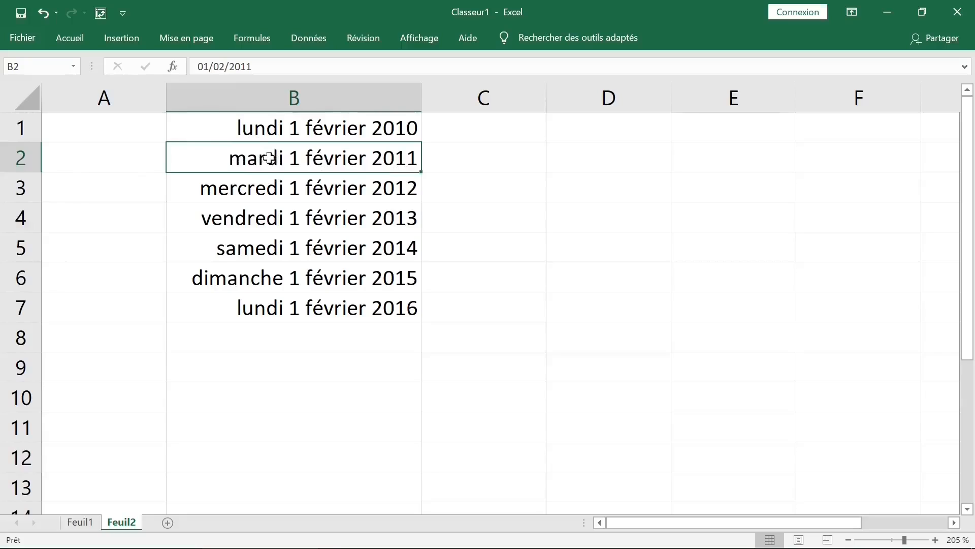
{"action": "left_click", "coordinate": [395, 180]}
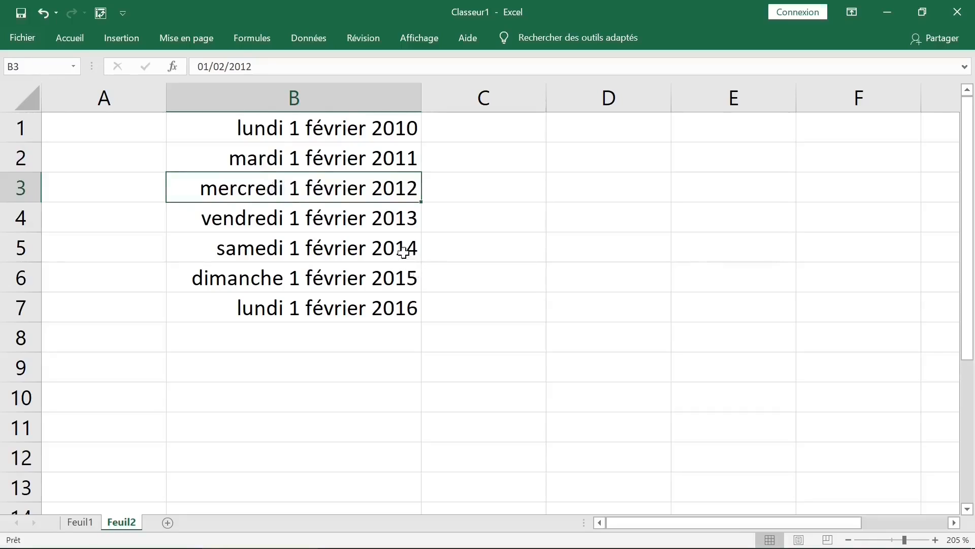
{"action": "left_click", "coordinate": [403, 252]}
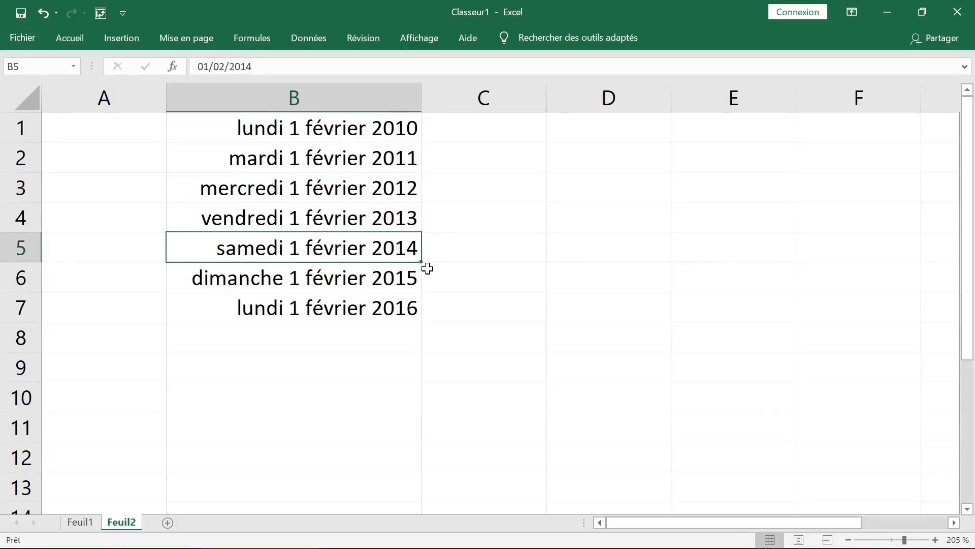
Step: Clear B2:B7 and fill the date in B1 down to B10 as a series incremented by days (Incrémenter les jours)
{"action": "left_click_drag", "start_coordinate": [327, 157], "coordinate": [288, 283]}
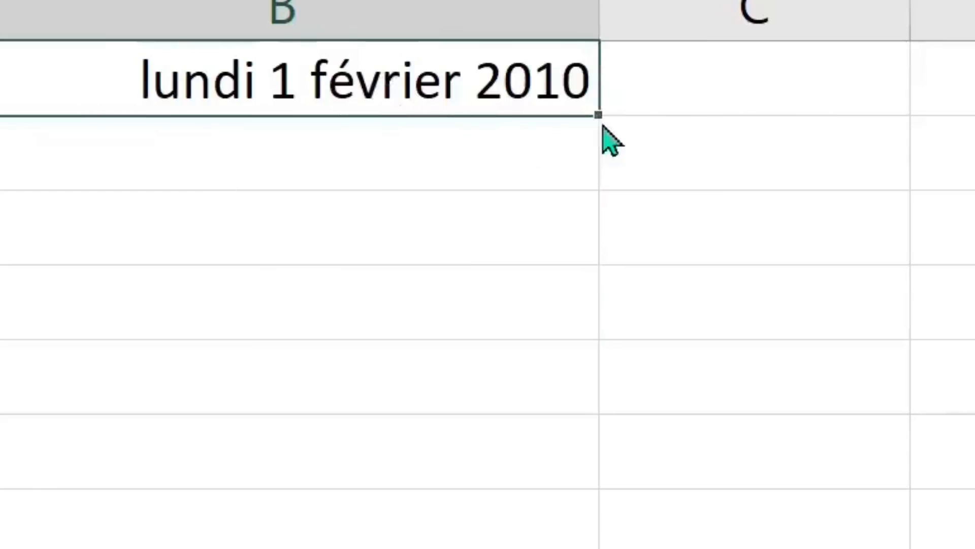
{"action": "left_click_drag", "start_coordinate": [603, 124], "coordinate": [602, 548]}
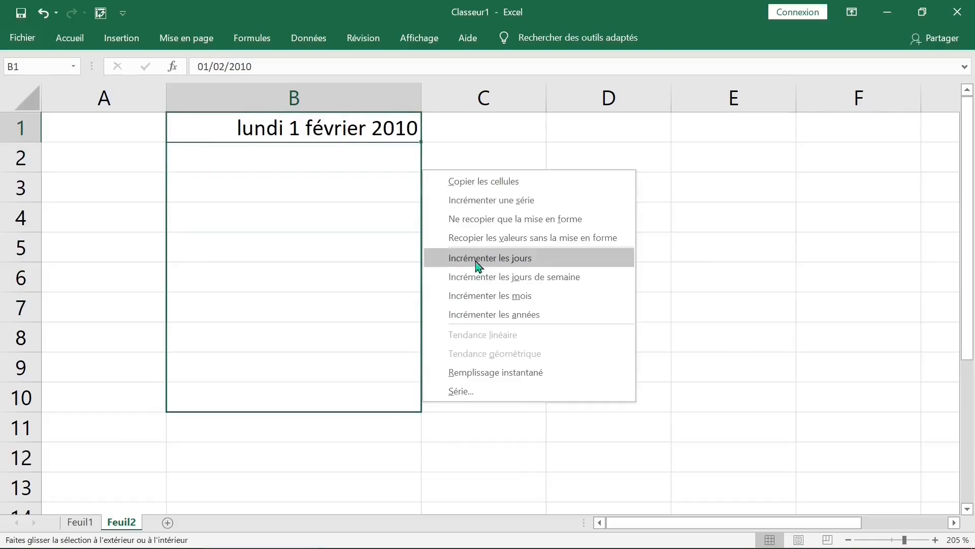
{"action": "left_click", "coordinate": [482, 35]}
{"action": "left_click_drag", "start_coordinate": [480, 266], "coordinate": [474, 259]}
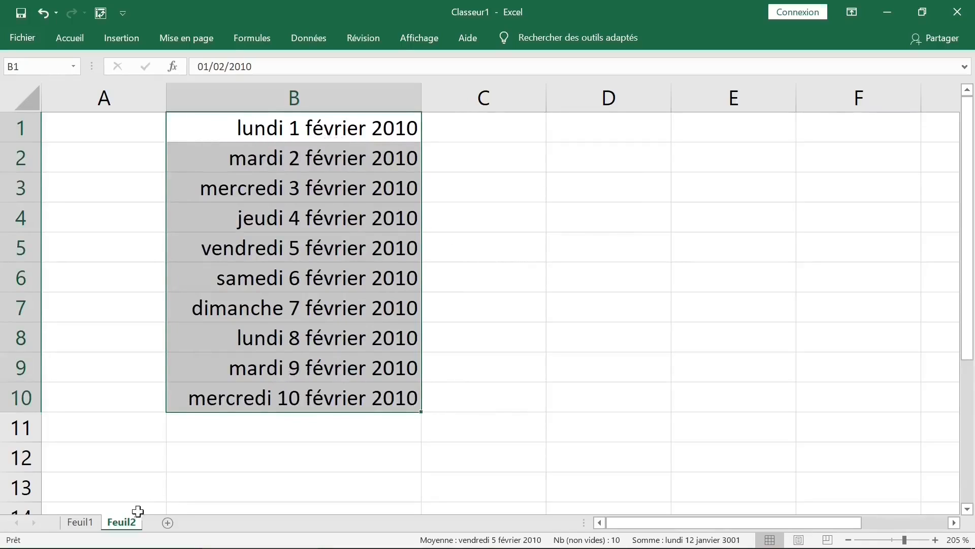
Step: Add a new worksheet and enter the date 2/5/2011 in A1
{"action": "left_click", "coordinate": [167, 523]}
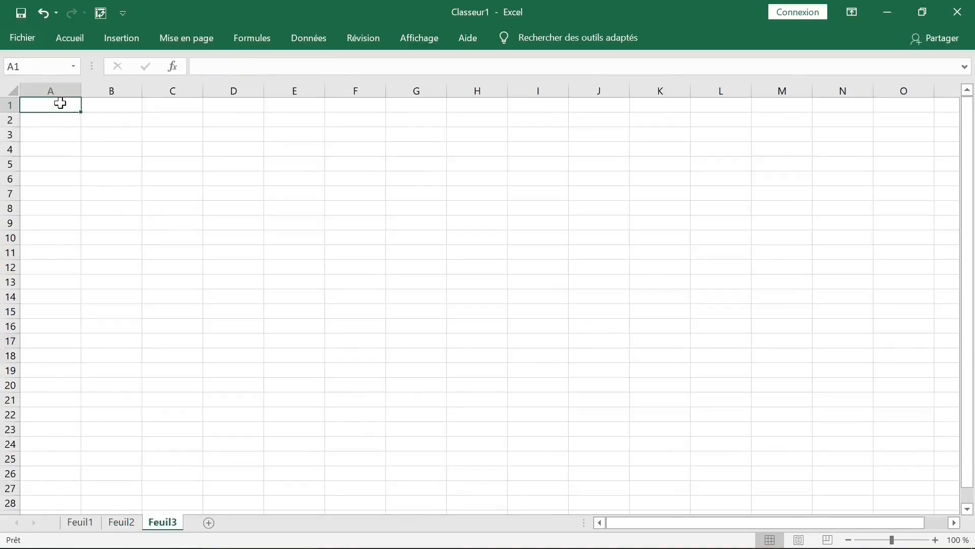
{"action": "type", "text": "2/5/2011"}
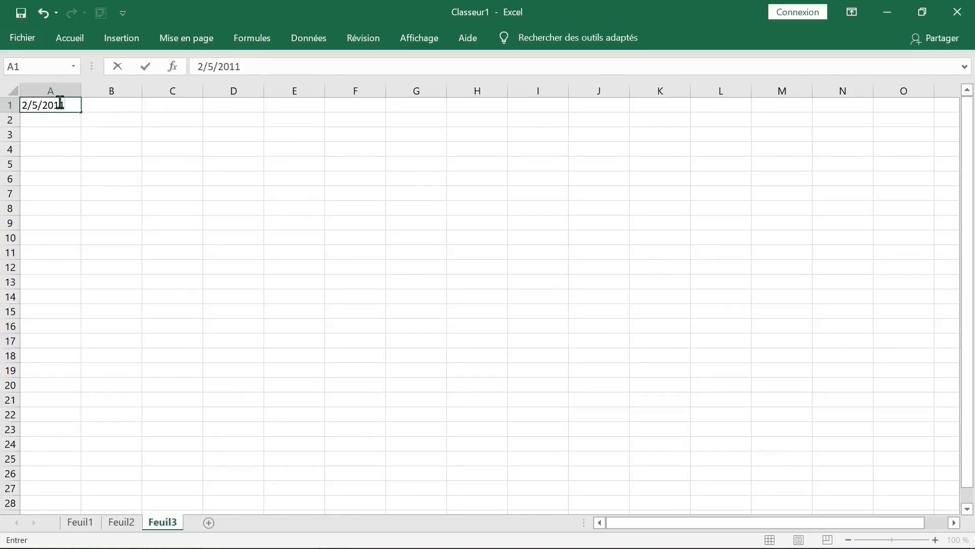
{"action": "left_click", "coordinate": [65, 170]}
{"action": "left_click", "coordinate": [71, 100]}
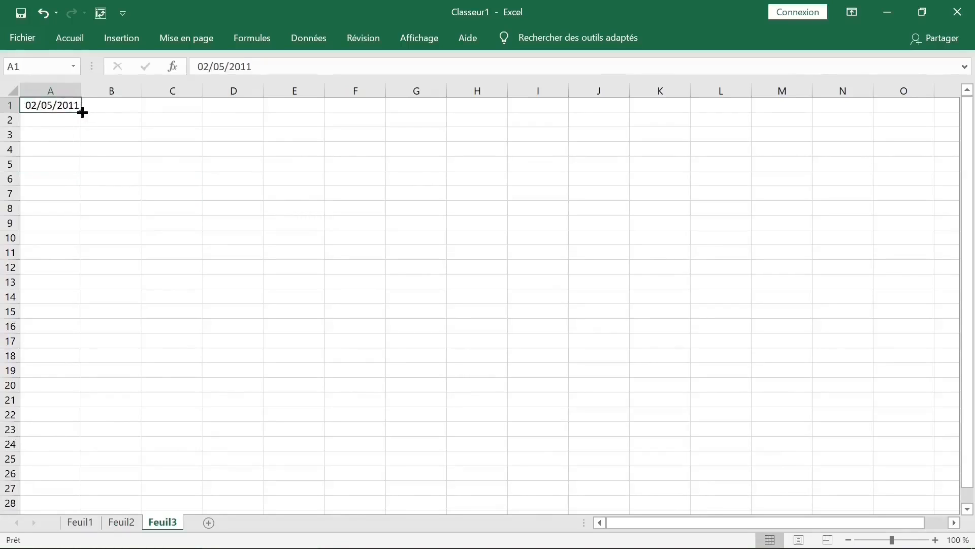
Step: Fill the date in A1 across to M1 as a series incremented by weekdays (Incrémenter les jours de semaine)
{"action": "left_click", "coordinate": [82, 112]}
{"action": "left_click_drag", "start_coordinate": [80, 113], "coordinate": [808, 138]}
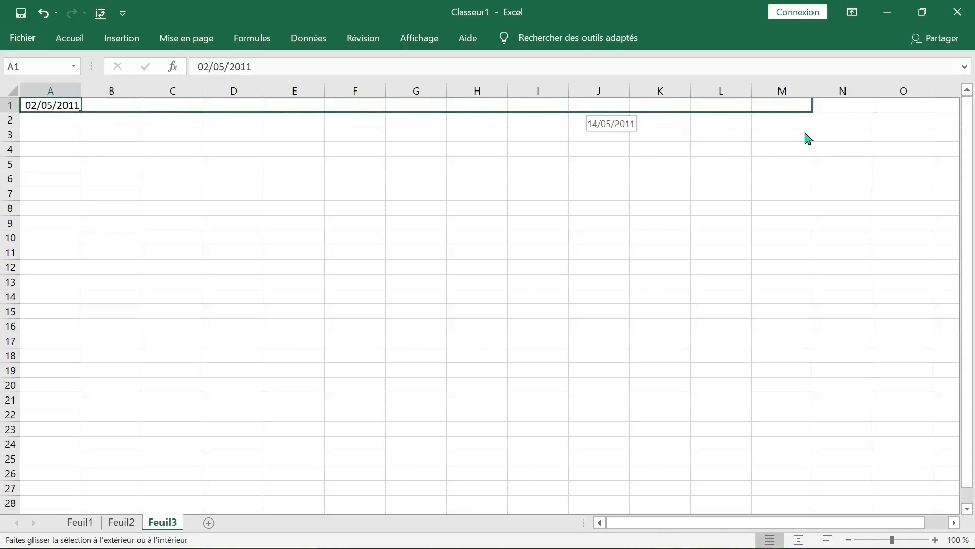
{"action": "left_click_drag", "start_coordinate": [808, 138], "coordinate": [808, 138]}
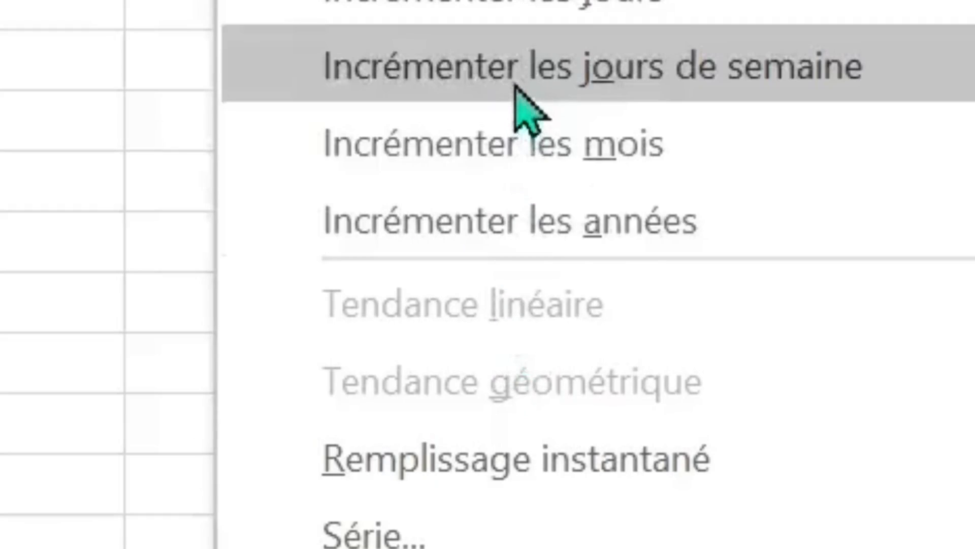
{"action": "left_click", "coordinate": [664, 242]}
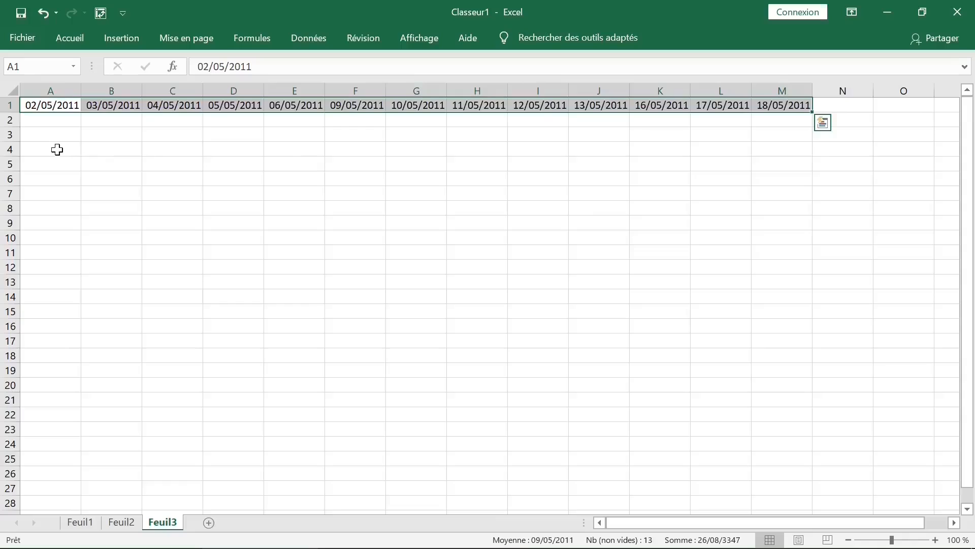
Step: Format the dates in A1:M1 as long dates (Date longue)
{"action": "left_click", "coordinate": [70, 40]}
{"action": "double_click", "coordinate": [77, 41]}
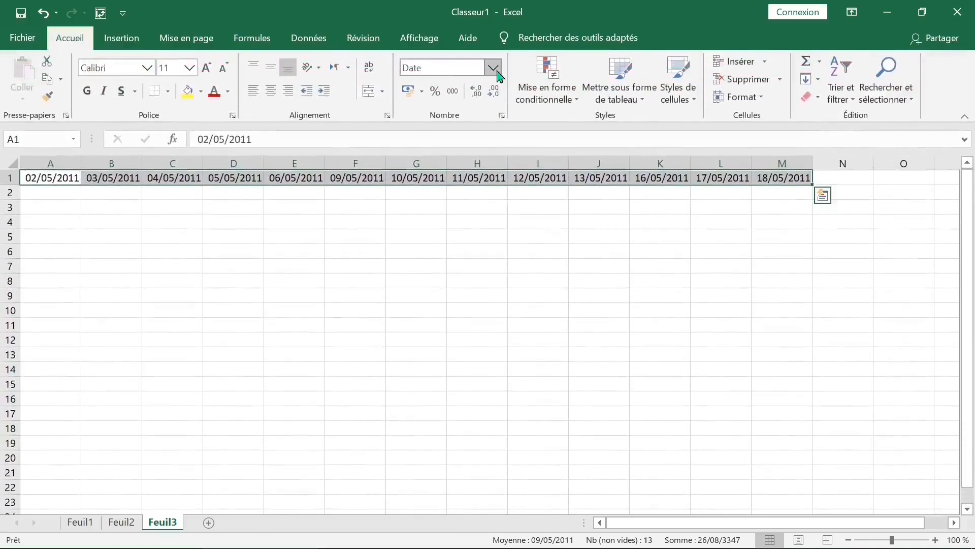
{"action": "left_click", "coordinate": [495, 71]}
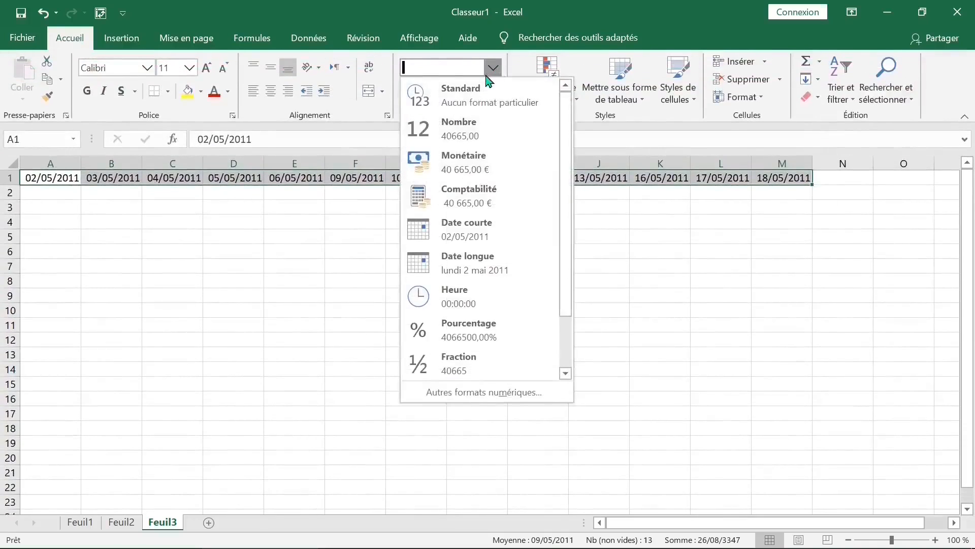
{"action": "left_click", "coordinate": [497, 277]}
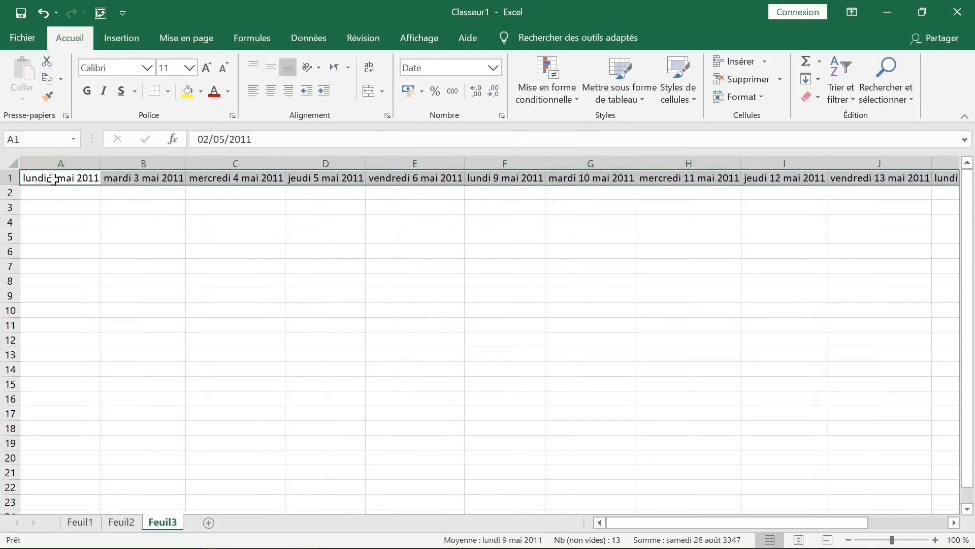
Step: Check the weekday sequence of the dates in C1 to F1, including the passage from Friday to Monday
{"action": "double_click", "coordinate": [65, 46]}
{"action": "left_click", "coordinate": [234, 105]}
{"action": "left_click", "coordinate": [318, 105]}
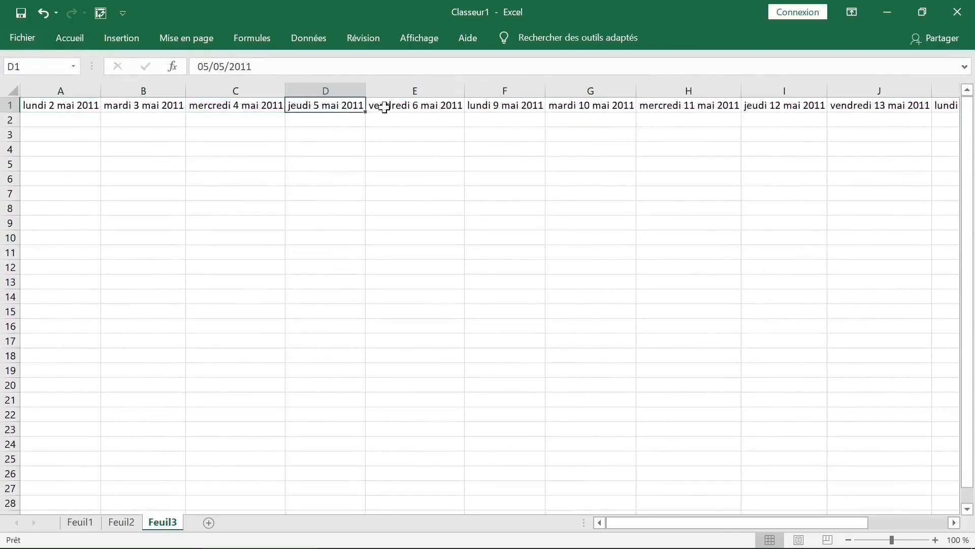
{"action": "left_click", "coordinate": [400, 105]}
{"action": "left_click", "coordinate": [482, 106]}
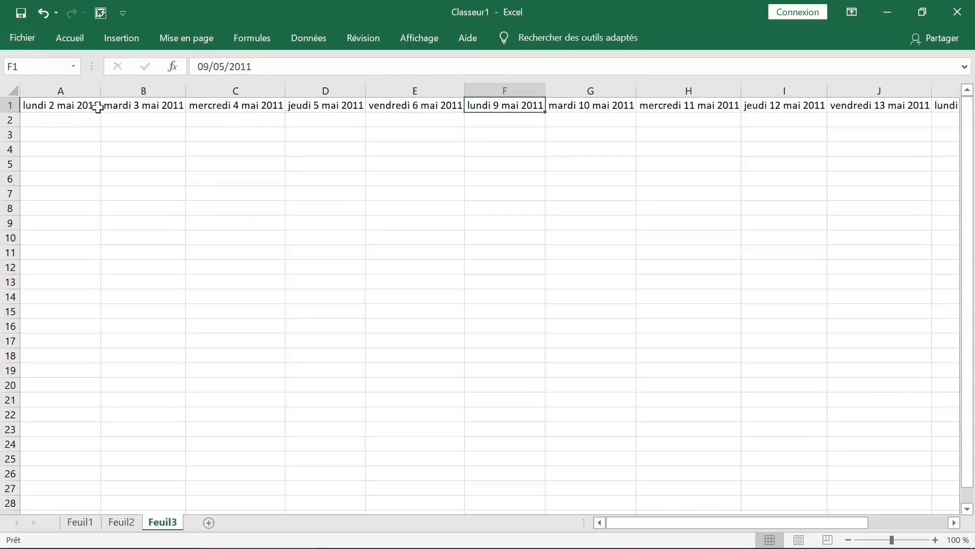
Step: Turn on text wrapping for the dates in A1:J1, narrow column A and make row 1 taller
{"action": "left_click_drag", "start_coordinate": [98, 107], "coordinate": [878, 106]}
{"action": "left_click", "coordinate": [69, 37]}
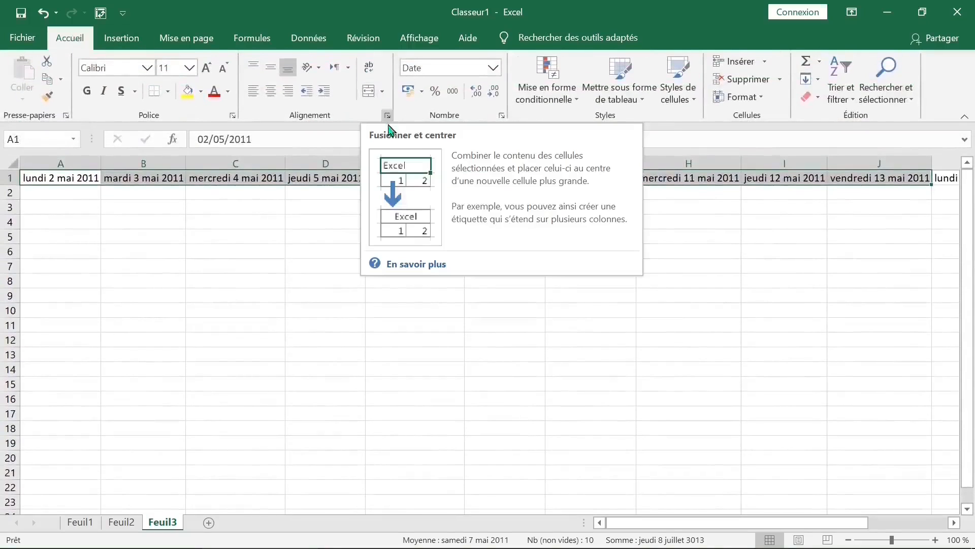
{"action": "left_click", "coordinate": [372, 72]}
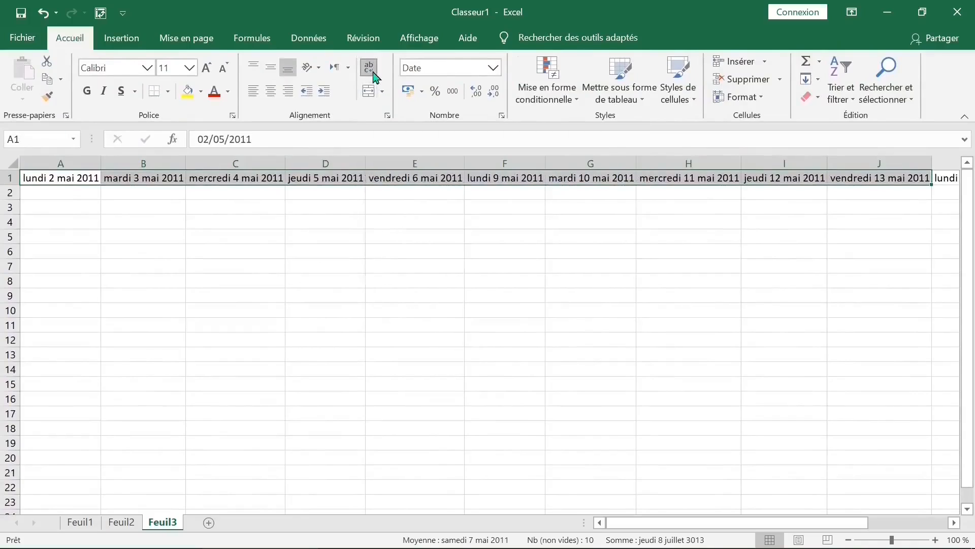
{"action": "left_click_drag", "start_coordinate": [102, 166], "coordinate": [82, 166]}
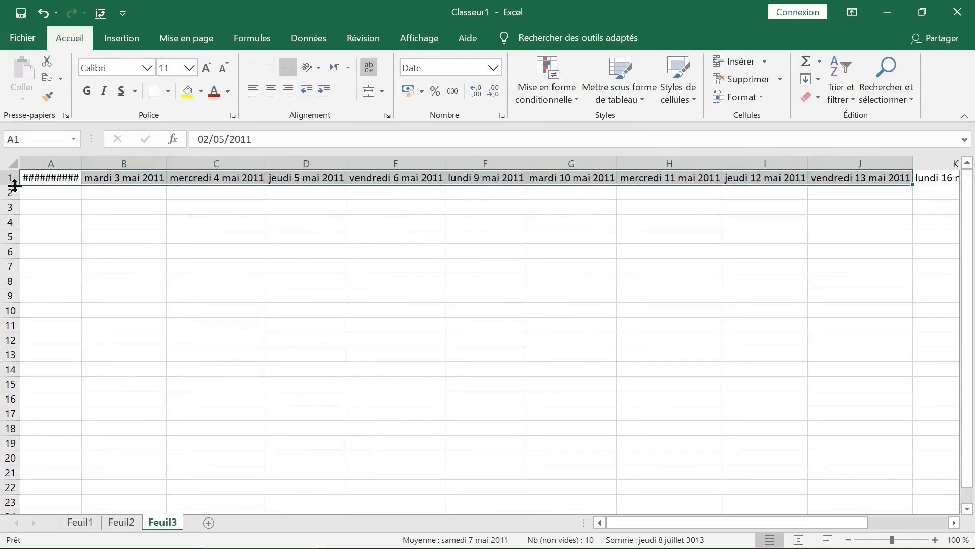
{"action": "left_click_drag", "start_coordinate": [13, 185], "coordinate": [13, 209]}
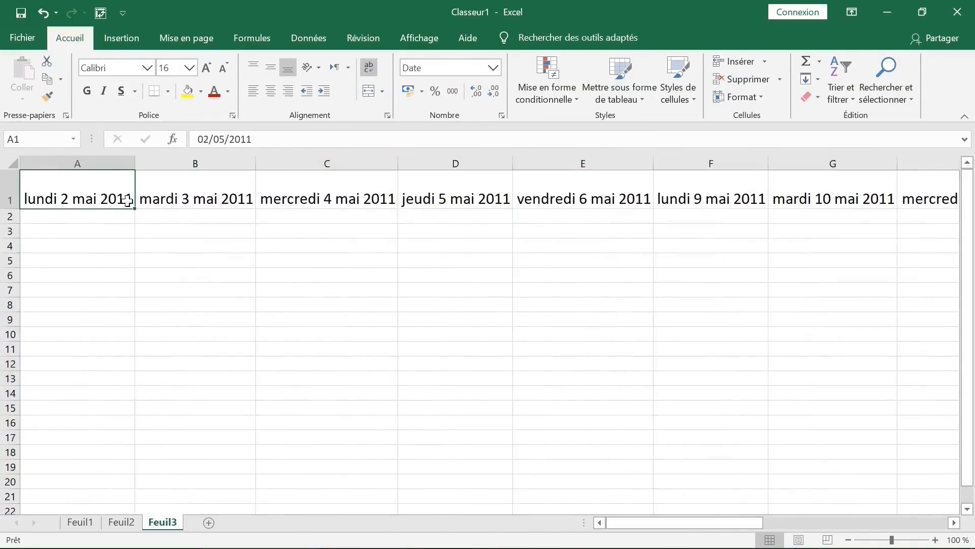
Step: Highlight the Friday and following Monday dates in E1:F1 with a yellow fill
{"action": "left_click", "coordinate": [172, 199]}
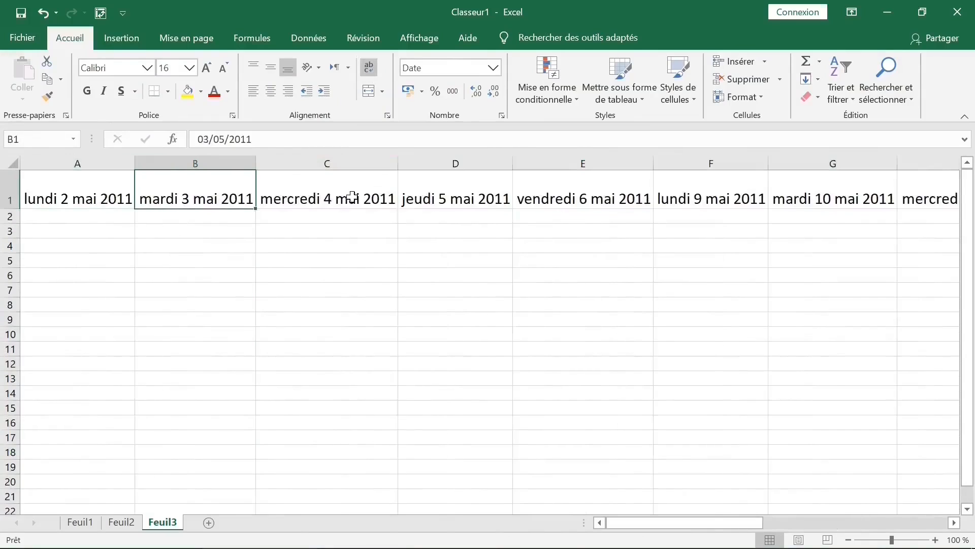
{"action": "left_click", "coordinate": [379, 196]}
{"action": "left_click", "coordinate": [695, 191]}
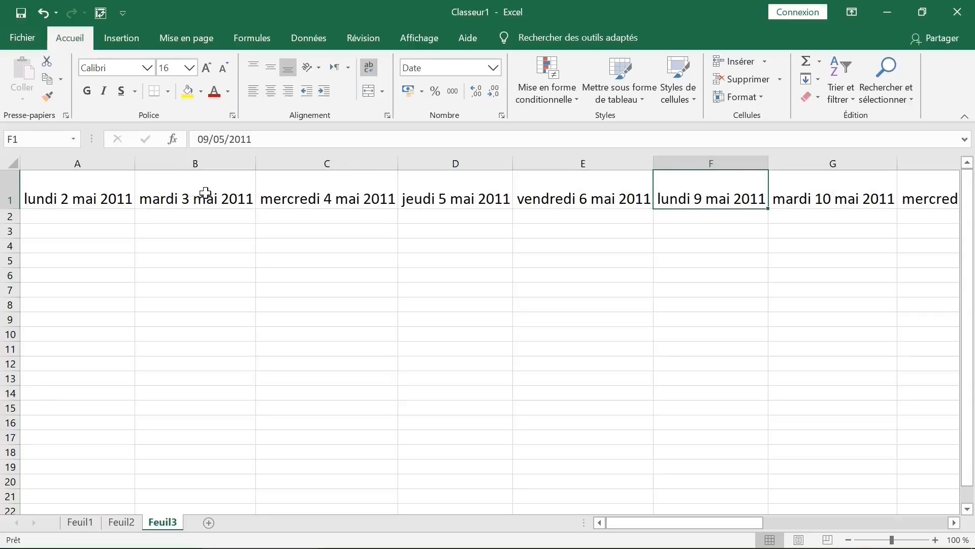
{"action": "left_click_drag", "start_coordinate": [588, 195], "coordinate": [684, 195]}
{"action": "left_click", "coordinate": [197, 98]}
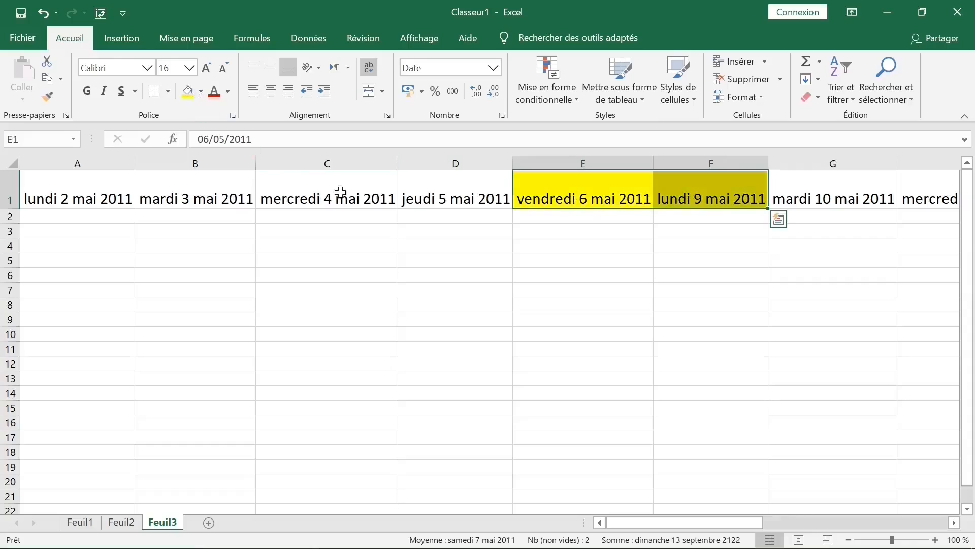
{"action": "left_click", "coordinate": [746, 198]}
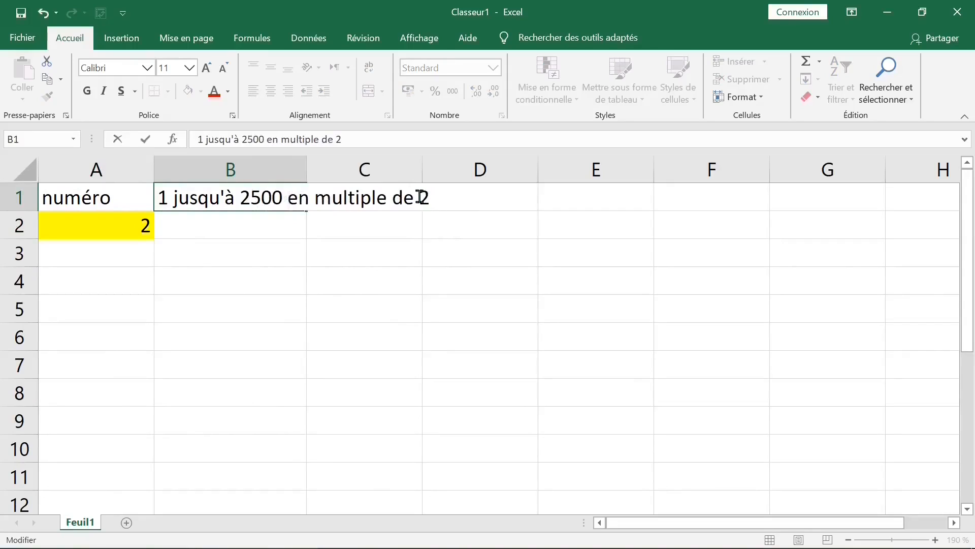
Step: Change the label in B1 to "1 jusqu'à 2500 en multiple de 50" and enter 1 as the starting number in A2
{"action": "left_click_drag", "start_coordinate": [420, 197], "coordinate": [442, 197]}
{"action": "type", "text": "50"}
{"action": "left_click", "coordinate": [398, 285]}
{"action": "left_click", "coordinate": [130, 234]}
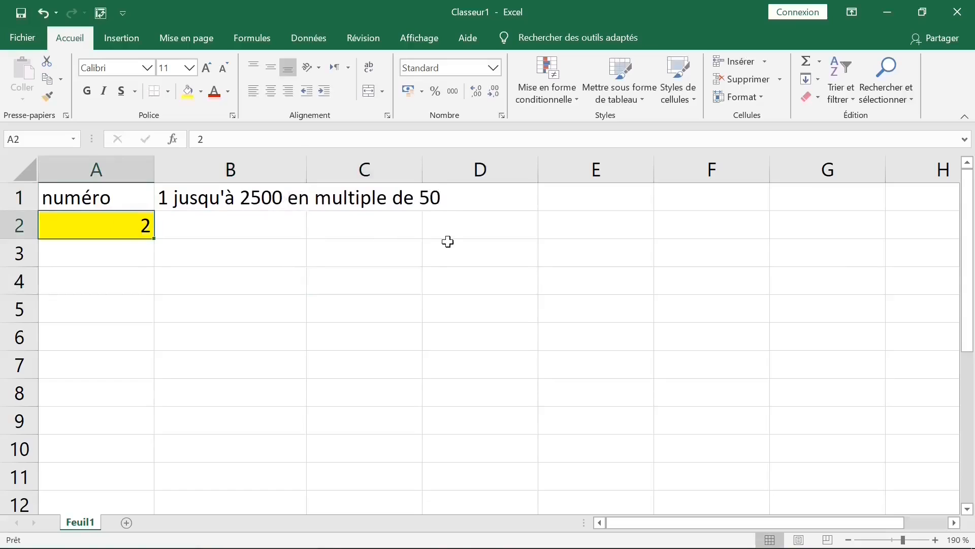
{"action": "type", "text": "1"}
{"action": "key", "text": "Return"}
Step: Fill a linear series down column A from A2 with a step value of 50 and a last value of 2500
{"action": "left_click", "coordinate": [109, 225]}
{"action": "left_click", "coordinate": [818, 79]}
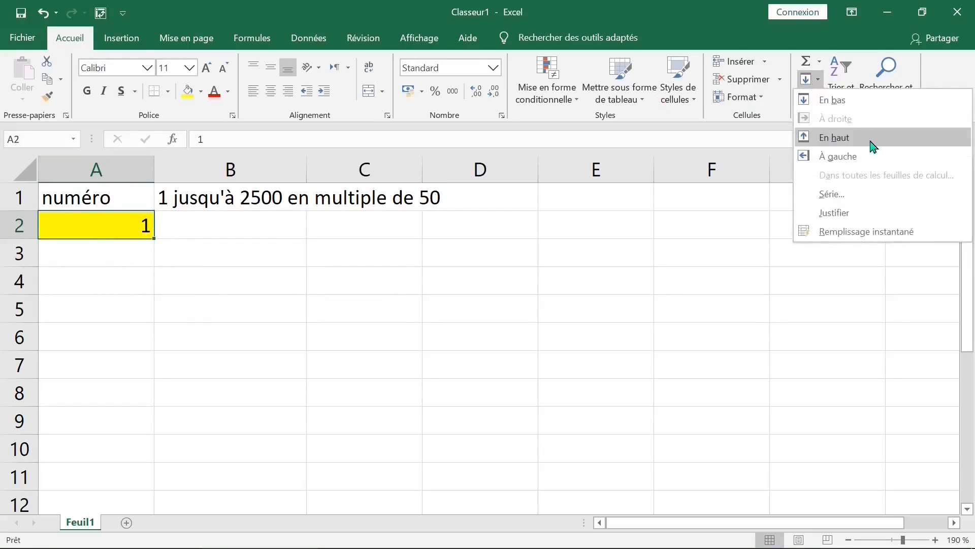
{"action": "left_click", "coordinate": [863, 193]}
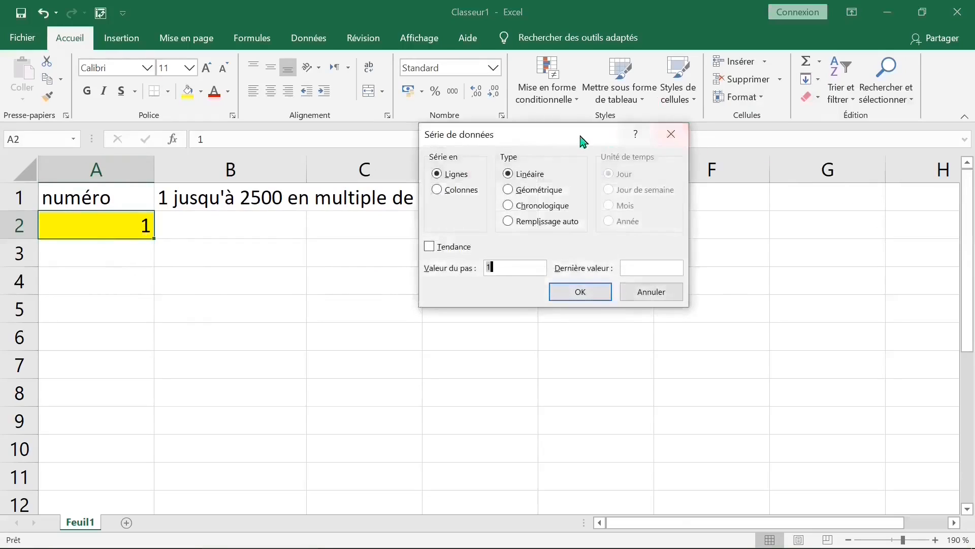
{"action": "left_click_drag", "start_coordinate": [580, 137], "coordinate": [507, 168]}
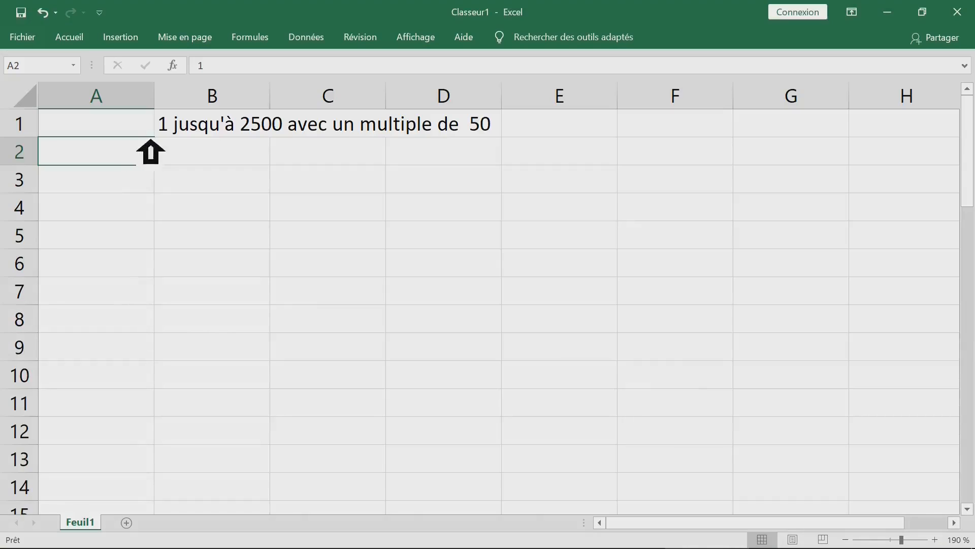
{"action": "left_click", "coordinate": [465, 220]}
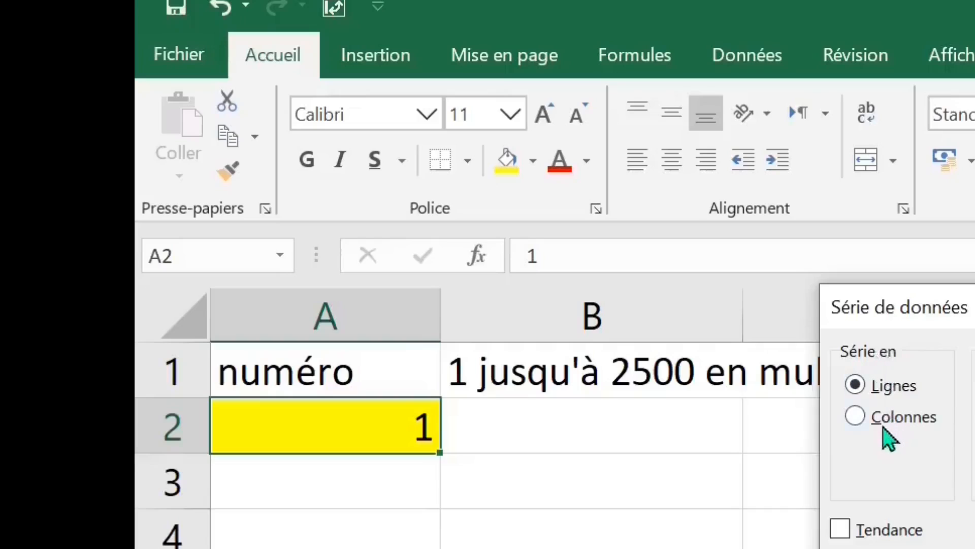
{"action": "left_click", "coordinate": [883, 426]}
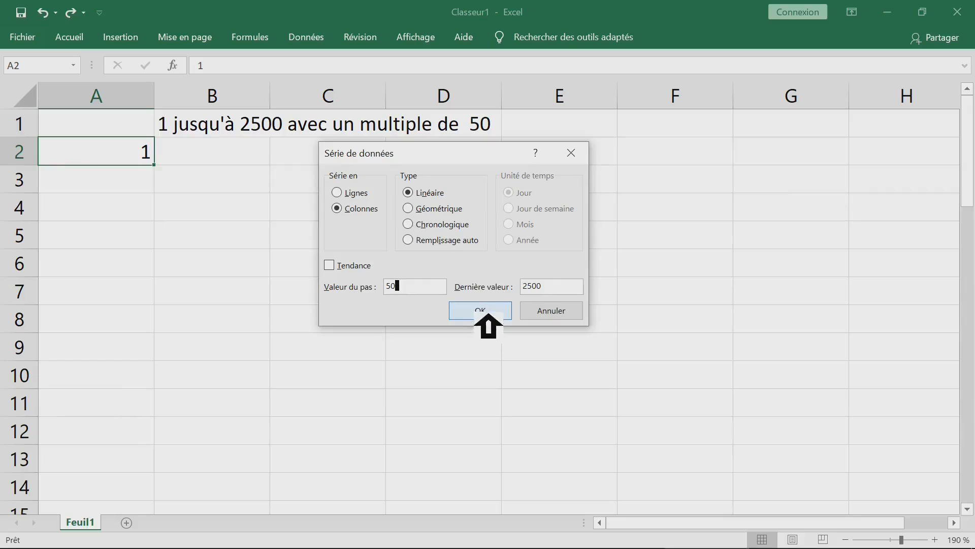
{"action": "left_click", "coordinate": [482, 308]}
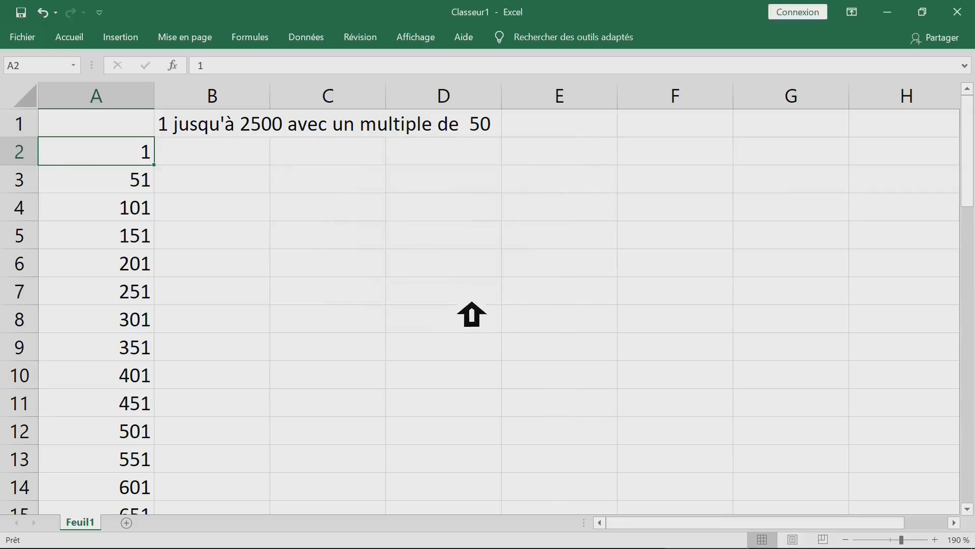
Step: Enter 0 in B2 and fill a linear series down column B with step value 50 and last value 2500
{"action": "left_click", "coordinate": [155, 181]}
{"action": "left_click", "coordinate": [217, 158]}
{"action": "type", "text": "0"}
{"action": "left_click", "coordinate": [228, 156]}
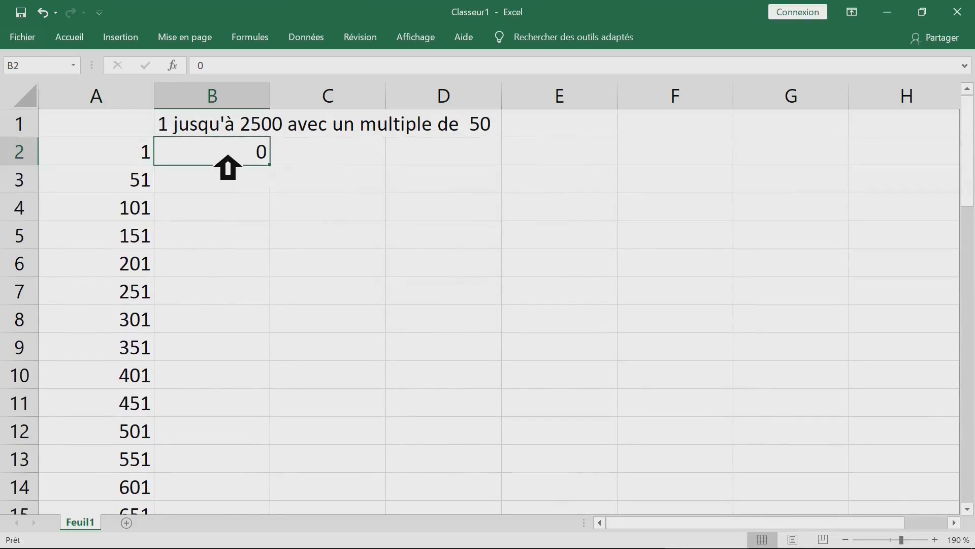
{"action": "left_click", "coordinate": [69, 37]}
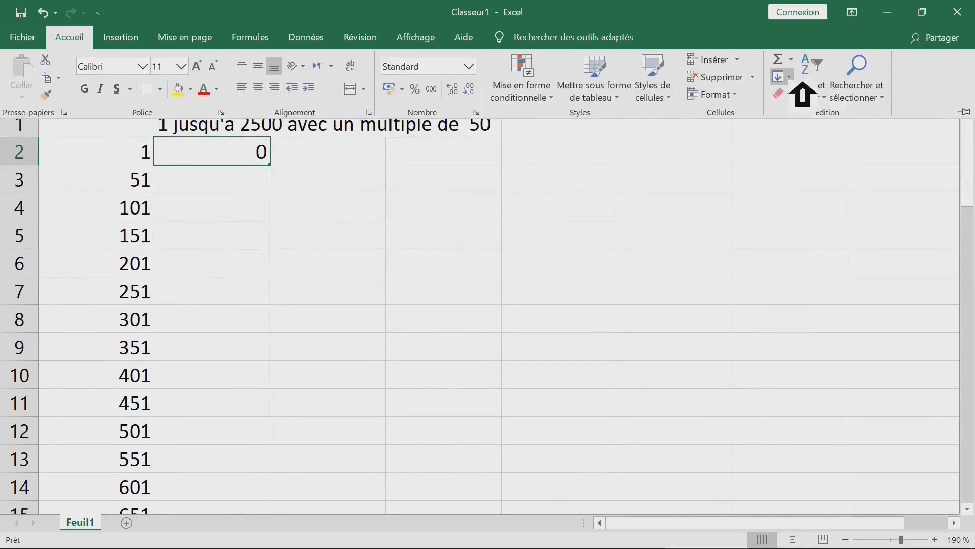
{"action": "left_click", "coordinate": [787, 77]}
{"action": "left_click", "coordinate": [824, 189]}
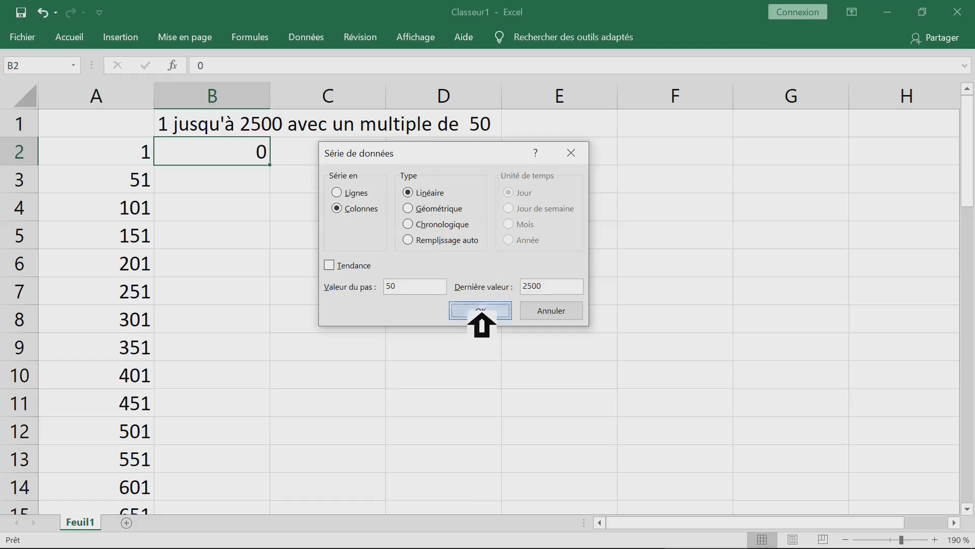
{"action": "left_click", "coordinate": [483, 340]}
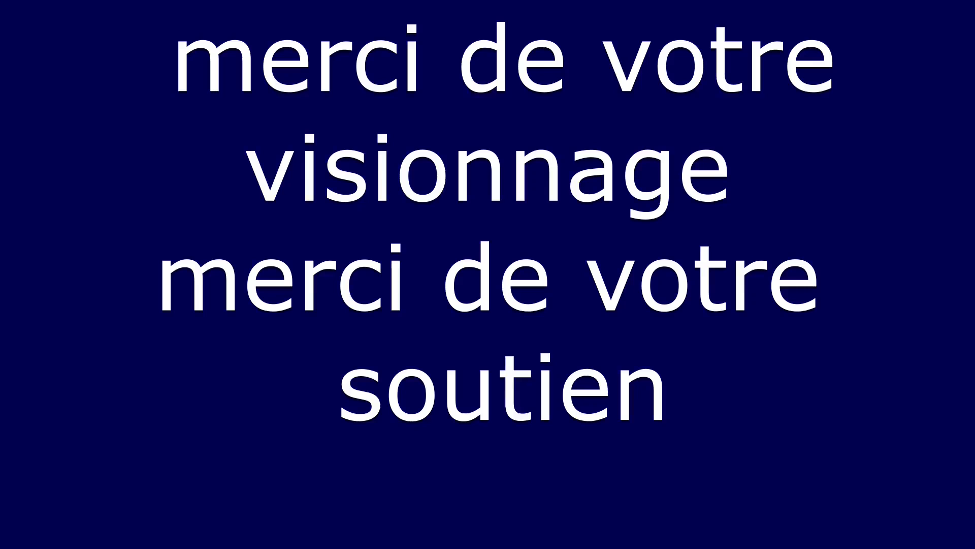